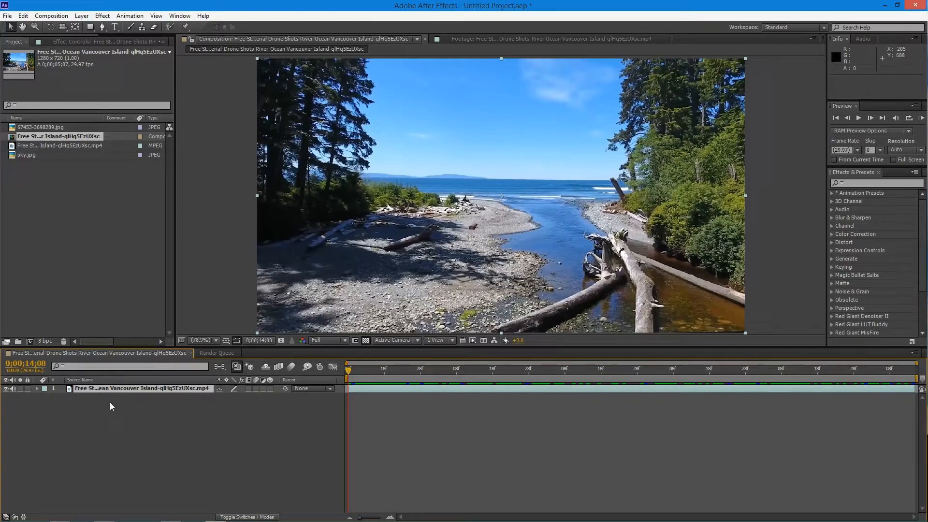
Step: Duplicate the beach footage layer and hide the lower copy
key("ctrl+d")
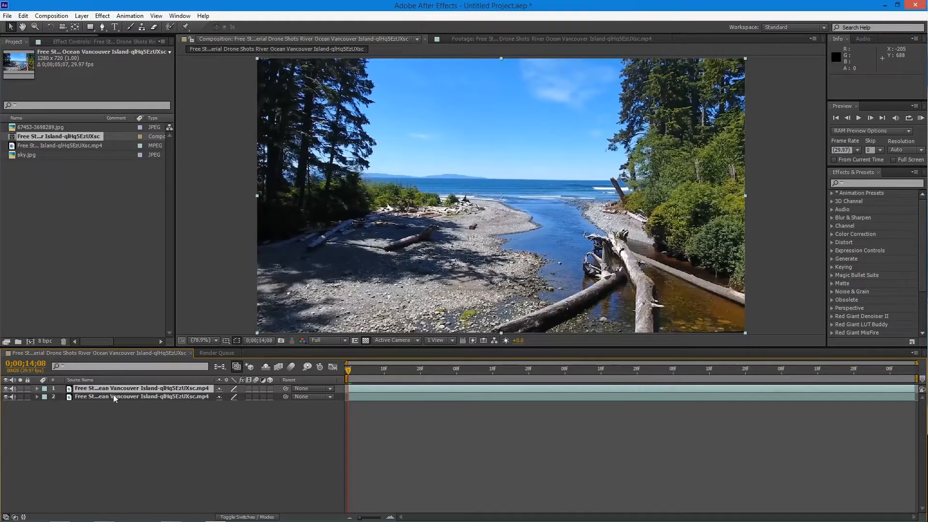
left_click(5, 397)
Step: Apply the Colorama effect to the upper footage copy and set its output cycle to the Ramp Grey preset palette
left_click(105, 43)
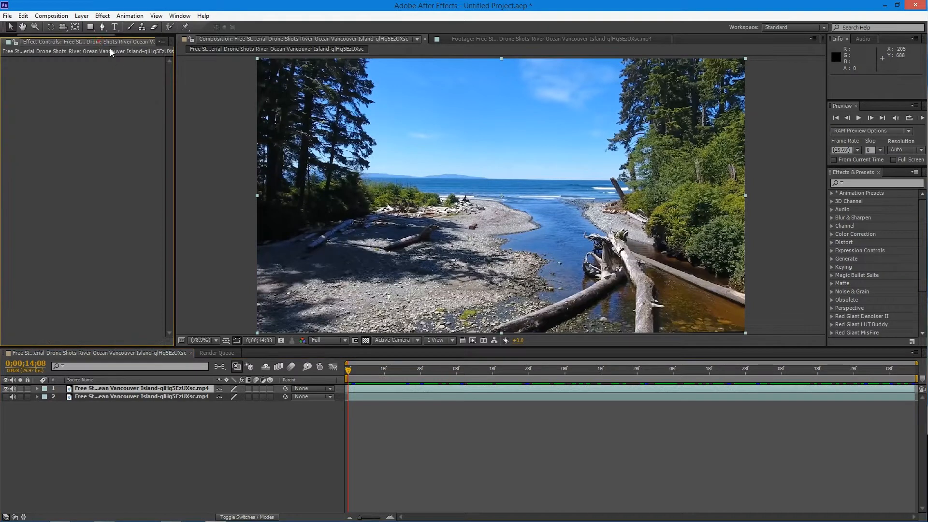
right_click(108, 103)
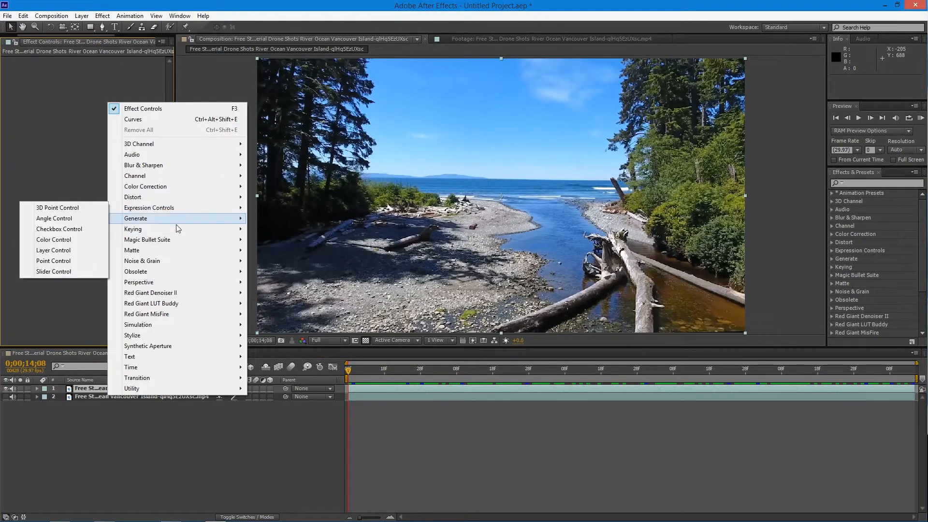
mouse_move(172, 188)
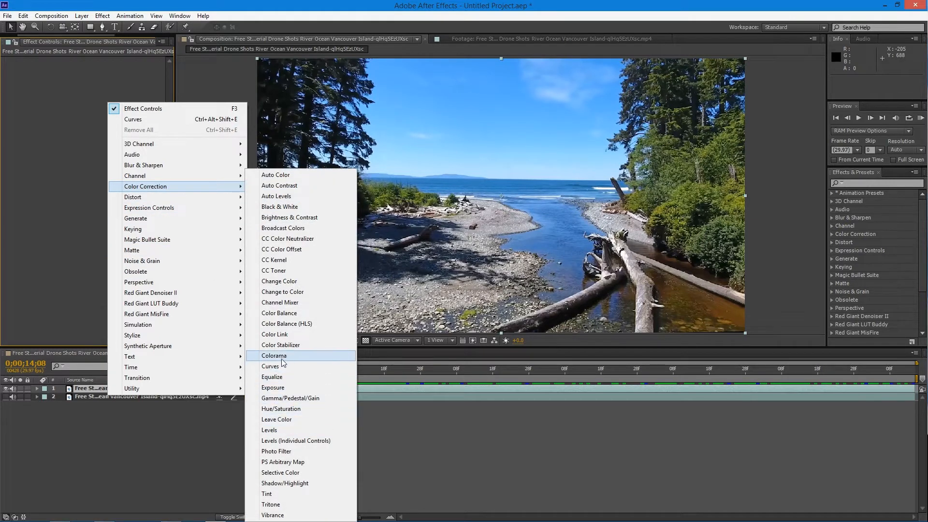
left_click(294, 357)
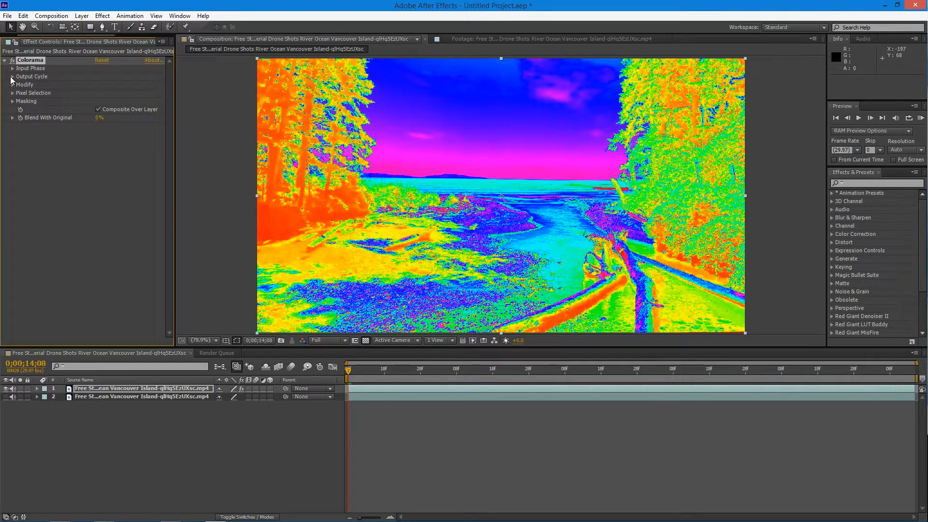
left_click(12, 76)
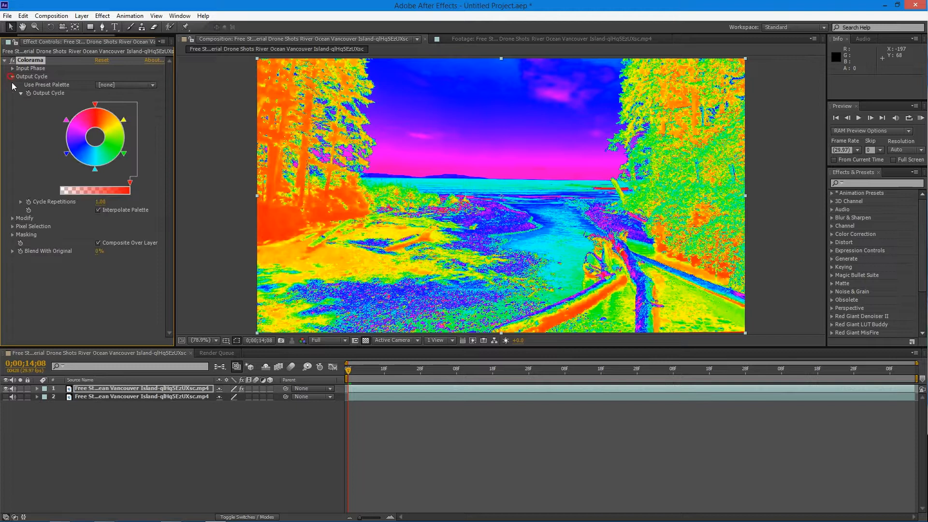
left_click(124, 83)
left_click(149, 171)
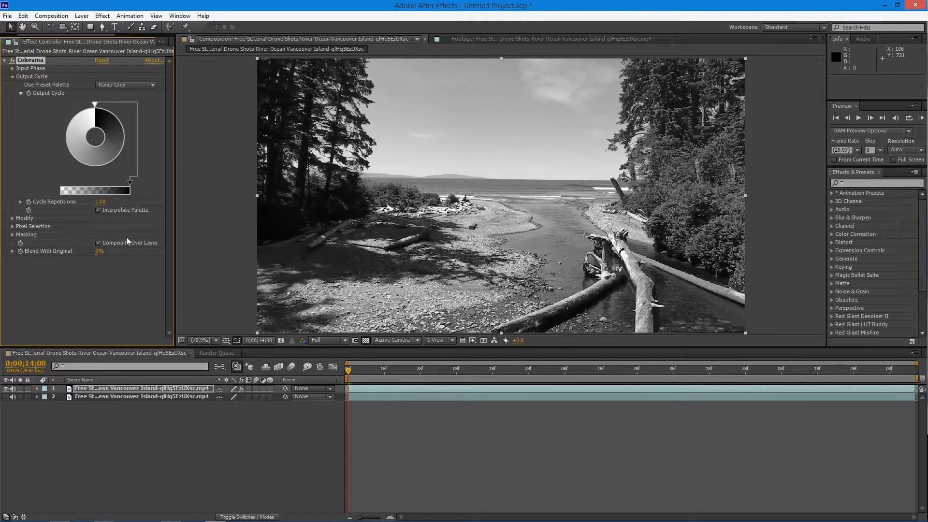
Step: Rename the Colorama footage layer to "alpha"
left_click(89, 389)
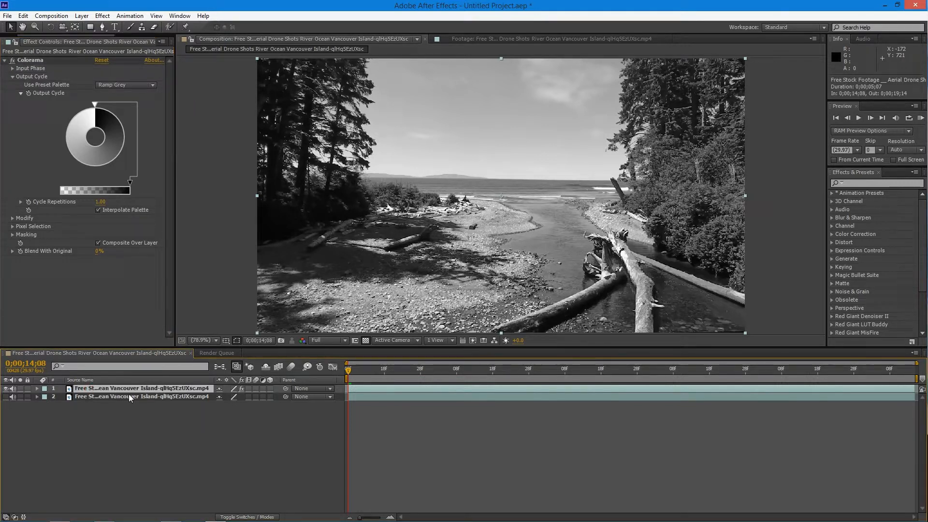
right_click(108, 390)
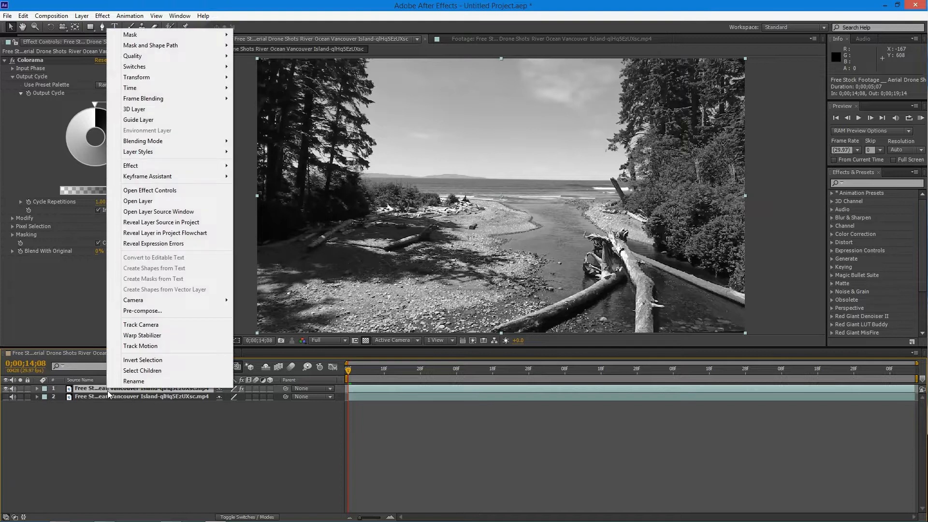
left_click(138, 382)
type("alpha")
left_click(153, 434)
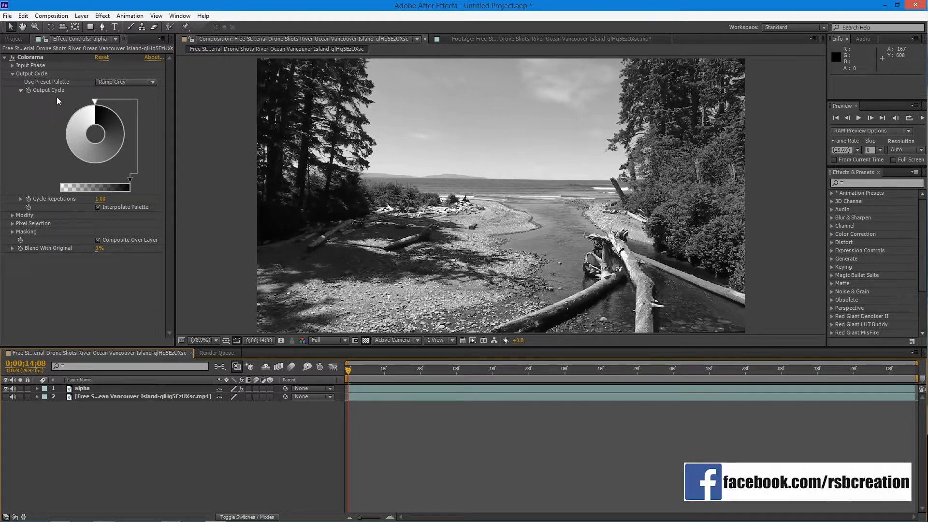
Step: Add a black stop halfway around Colorama's output cycle and a white stop a little further clockwise
double_click(95, 165)
left_click(12, 131)
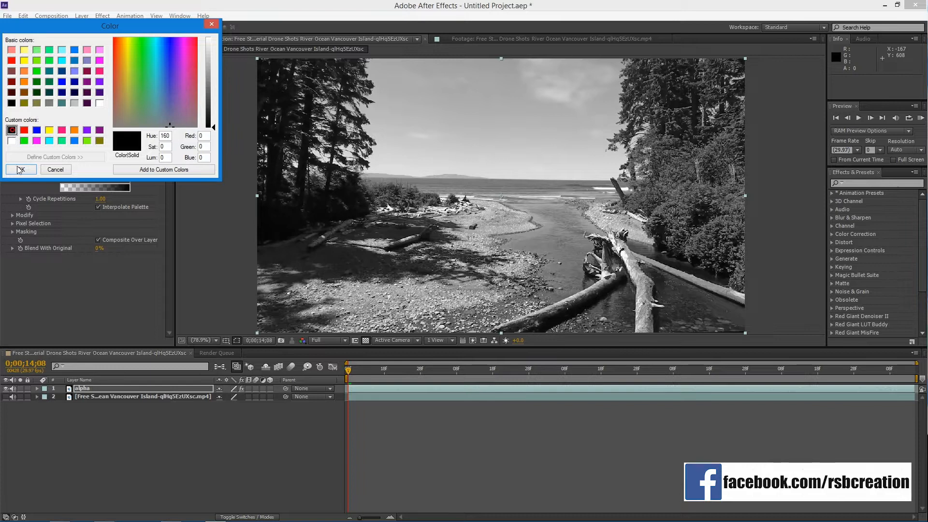
left_click(21, 169)
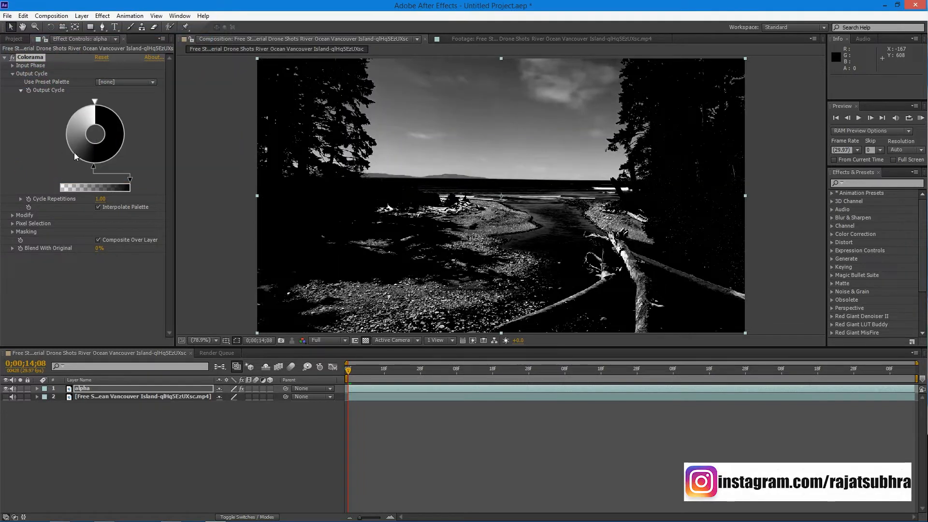
double_click(74, 153)
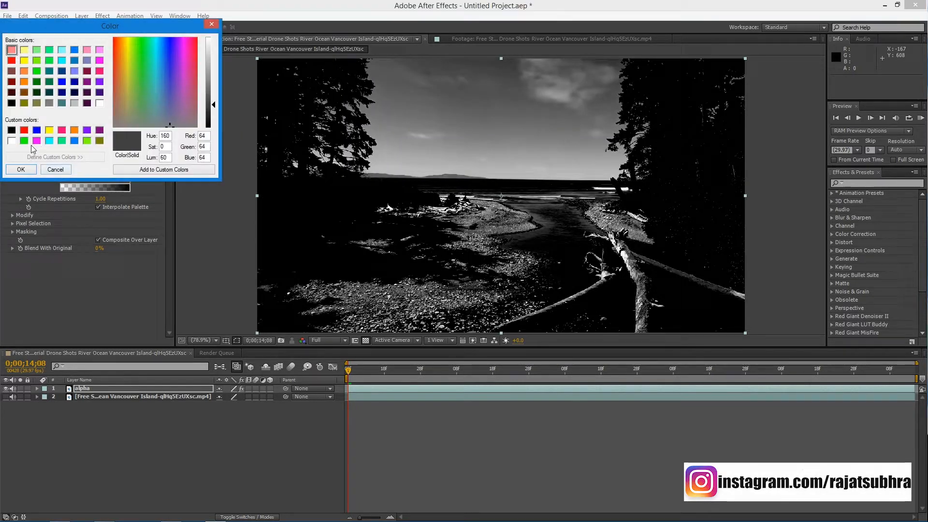
left_click(12, 141)
left_click(21, 169)
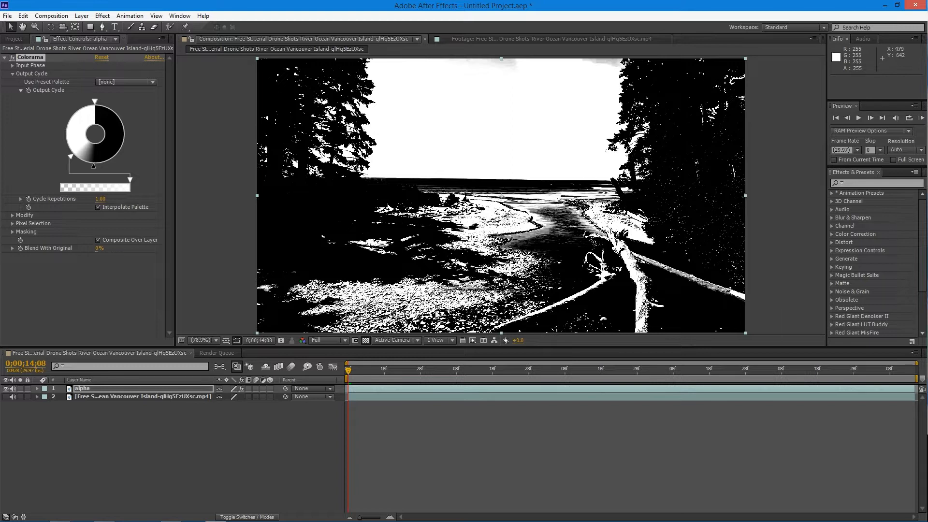
Step: Shift the white and black output-cycle stops clockwise and add another black stop between them
left_click_drag(68, 158, 74, 139)
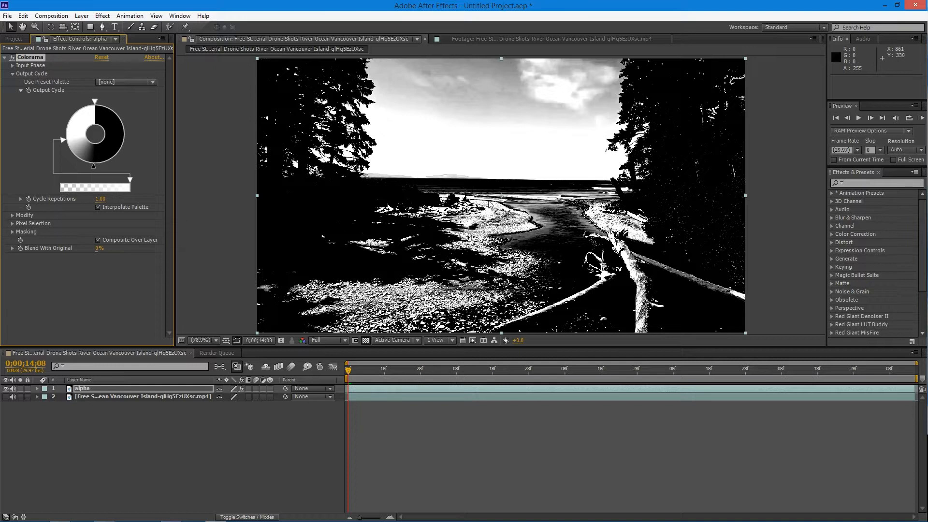
left_click_drag(95, 166, 89, 170)
double_click(78, 156)
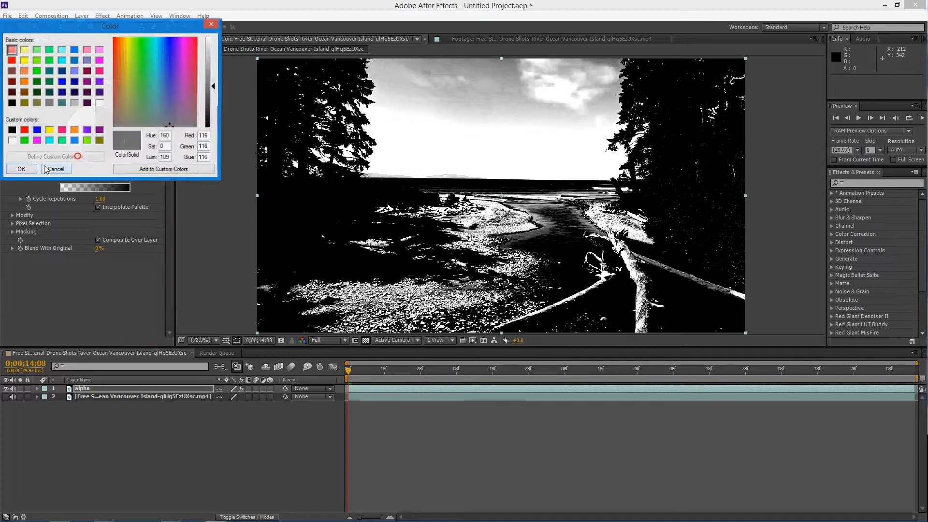
left_click(13, 130)
left_click(21, 169)
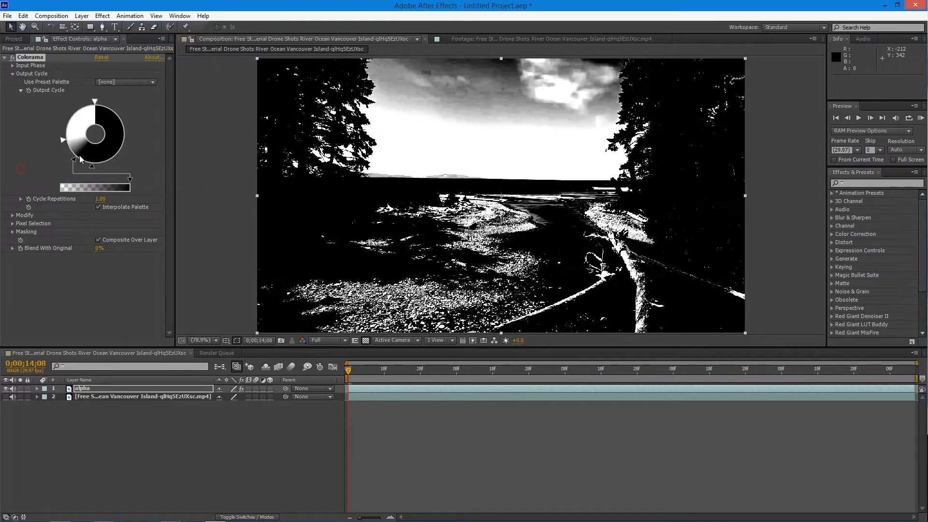
Step: Move the newest black stop close to the other black one and add a white stop just clockwise of them
mouse_move(79, 158)
left_mouse_down()
mouse_move(90, 164)
mouse_move(69, 155)
mouse_move(76, 161)
left_mouse_up()
double_click(71, 153)
left_click(12, 142)
left_click(16, 170)
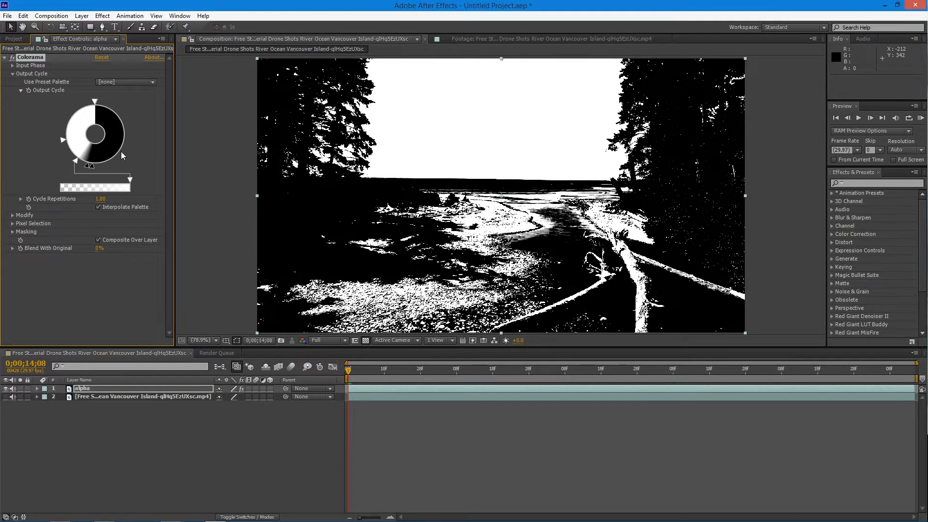
Step: Duplicate the original footage layer and make the copy directly beneath the alpha layer visible, keeping alpha shown
left_click(130, 396)
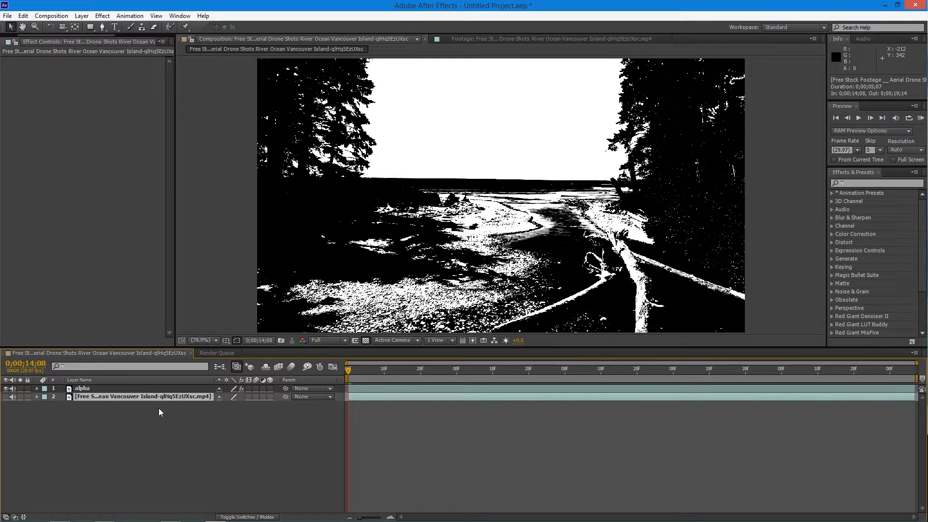
key("ctrl+d")
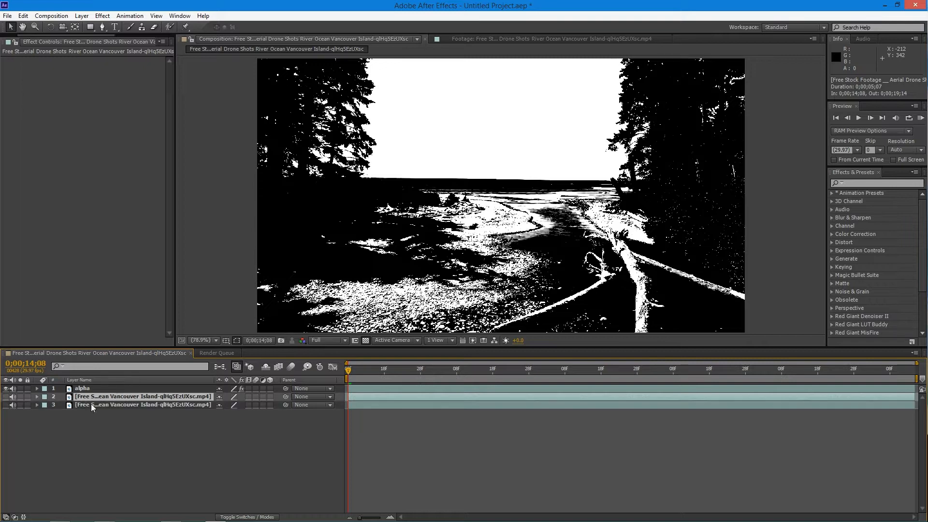
left_click(6, 405)
left_click(6, 388)
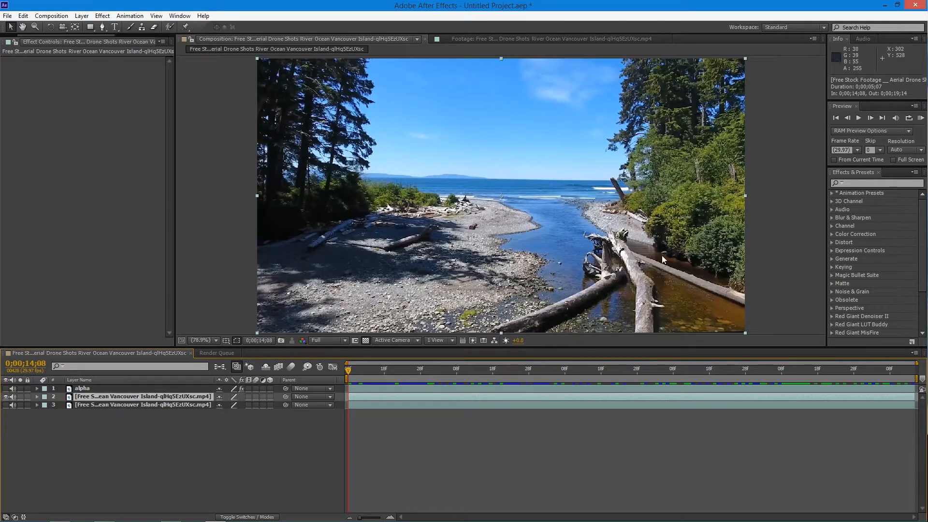
left_click(6, 388)
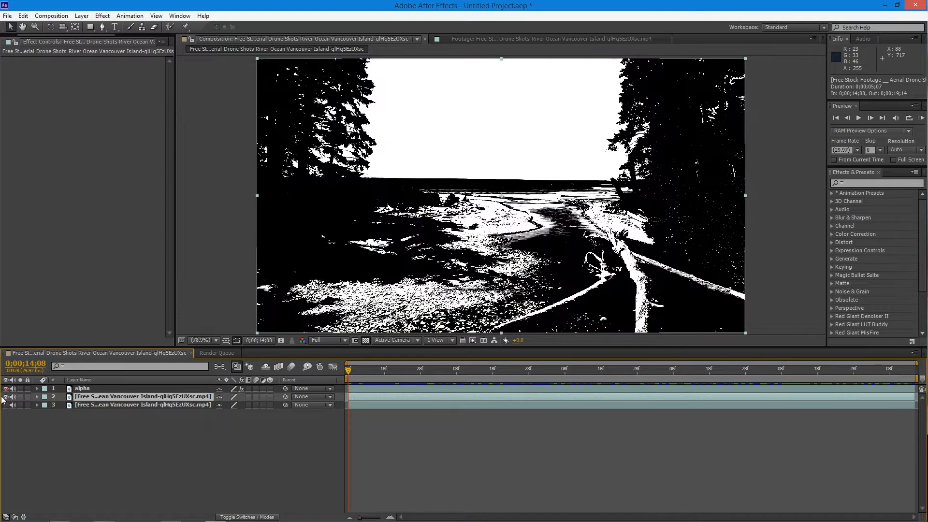
Step: Set the track matte of the footage layer beneath alpha to Luma Inverted Matte "alpha"
left_click(242, 517)
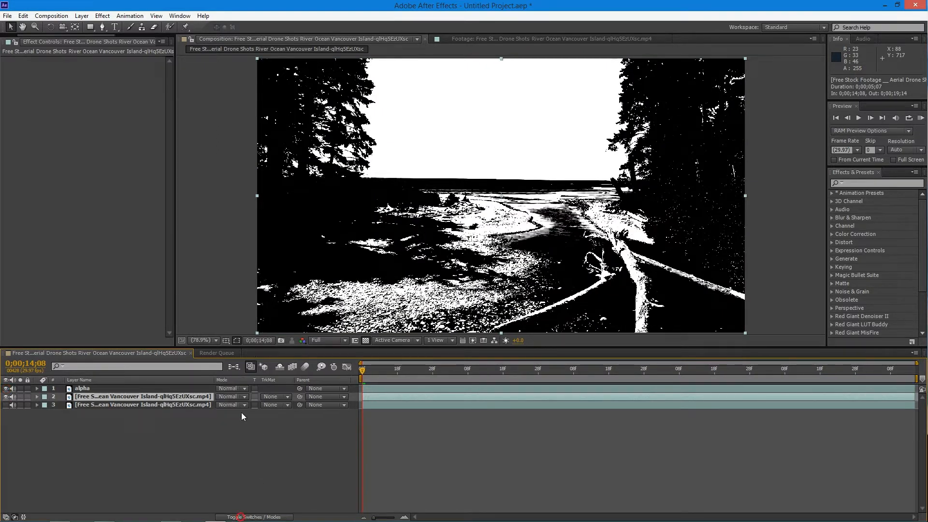
left_click(274, 397)
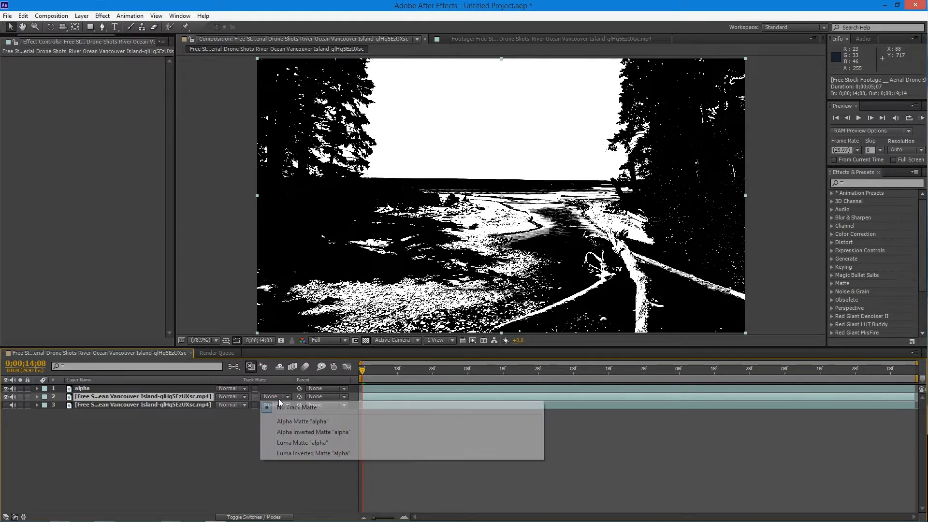
left_click(306, 453)
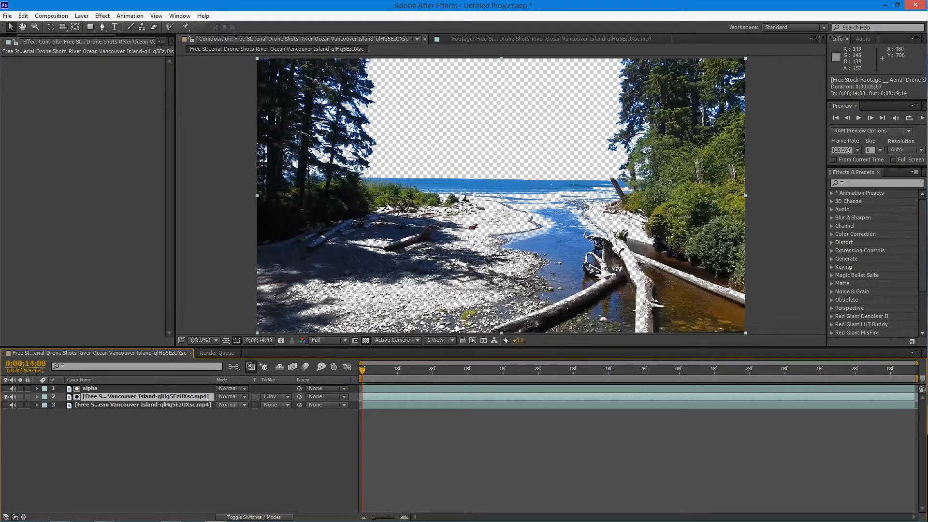
Step: Solo the lowest footage layer and turn on its visibility
left_click(141, 405)
left_click_drag(164, 405, 140, 410)
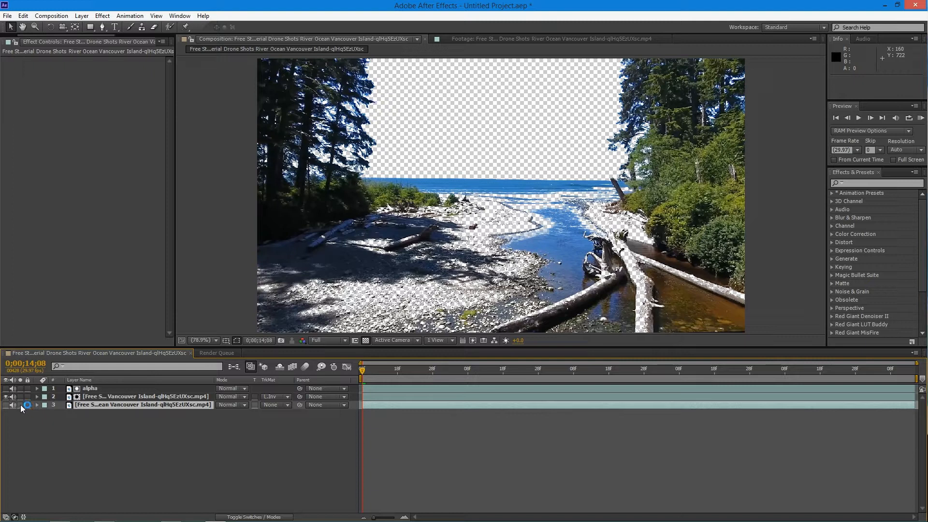
left_click(6, 404)
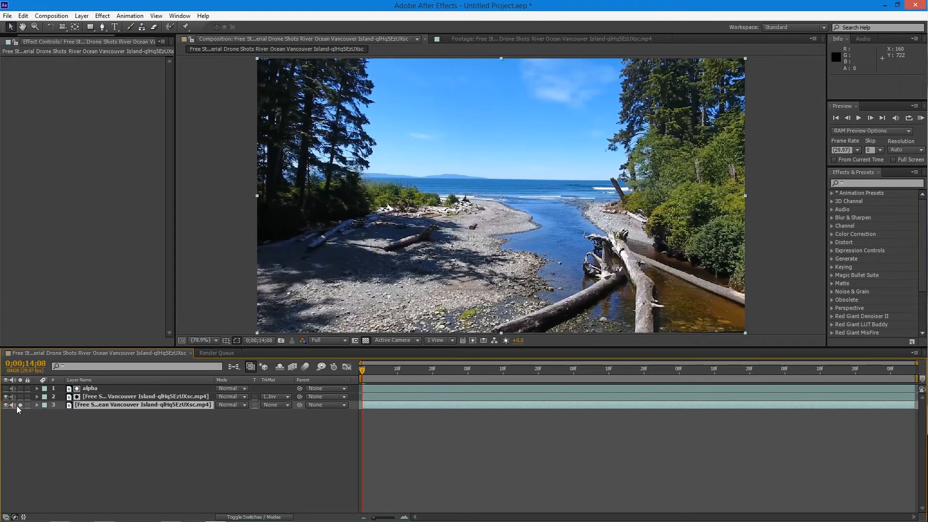
Step: Draw a closed Pen mask on the lowest footage layer along the horizon and around the ground, extending its lower corners below the frame
left_click(102, 27)
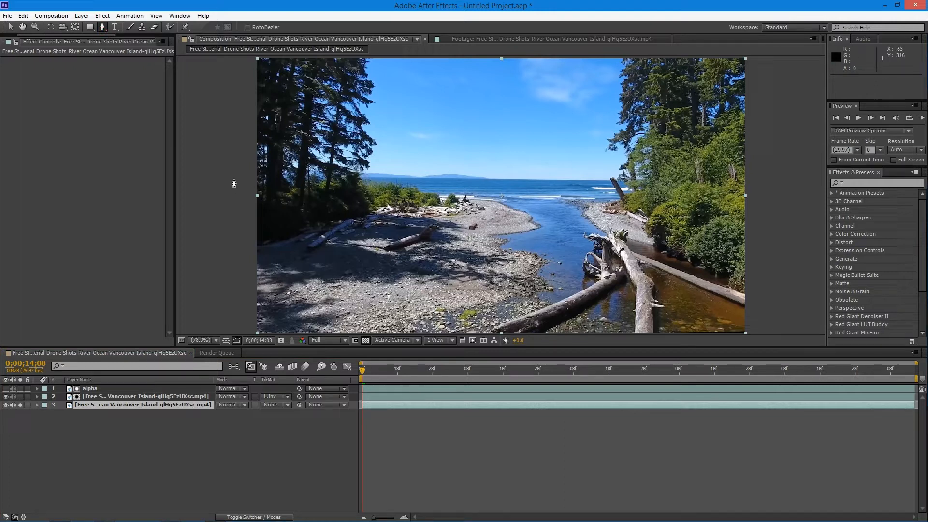
left_click(235, 179)
left_click(290, 177)
left_click(371, 178)
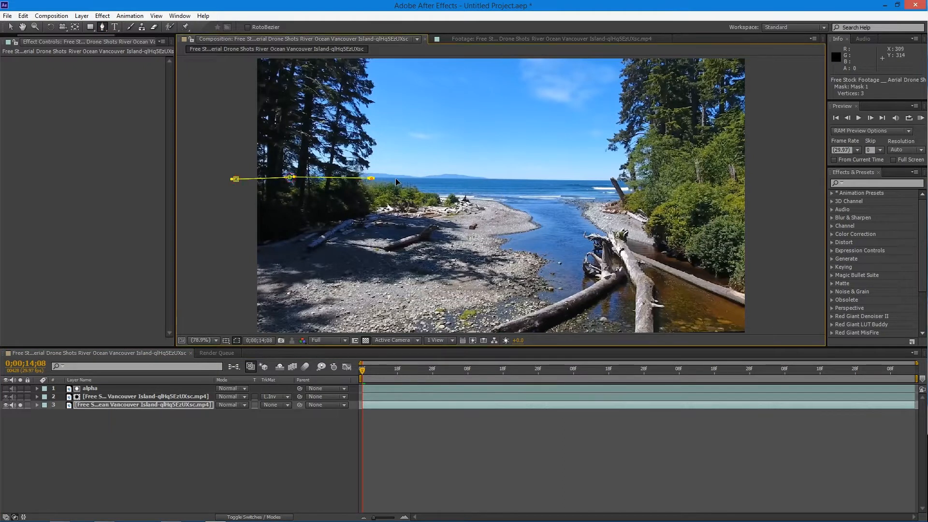
left_click(503, 182)
left_click_drag(506, 182, 513, 181)
left_click_drag(690, 178, 693, 178)
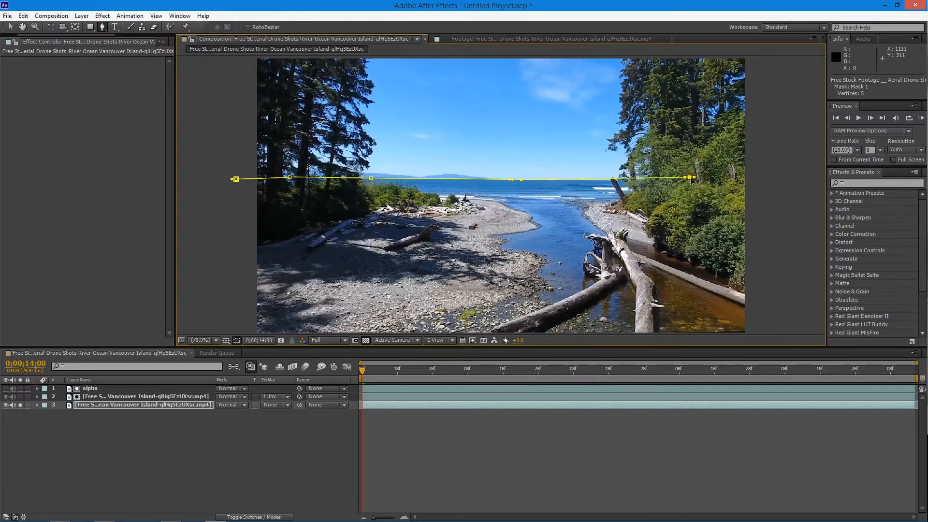
left_click(758, 181)
left_click(788, 182)
left_click(790, 325)
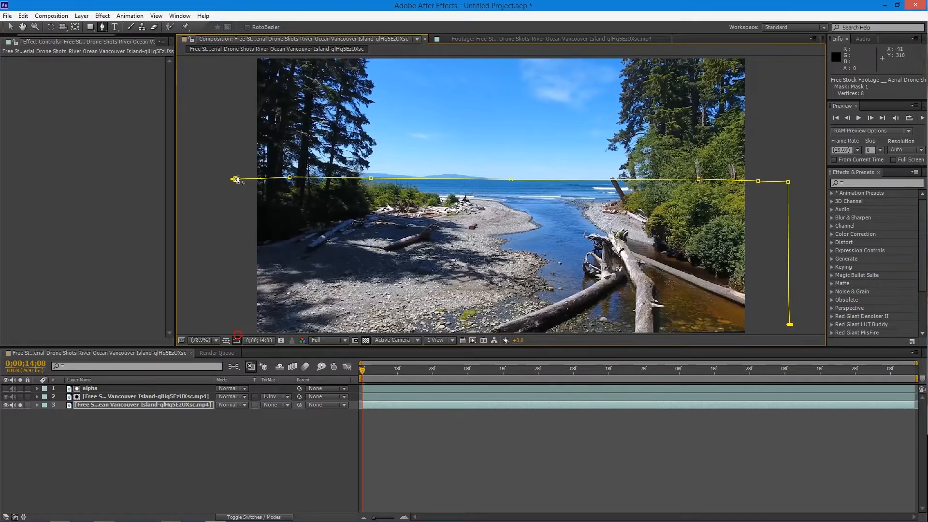
left_click(229, 329)
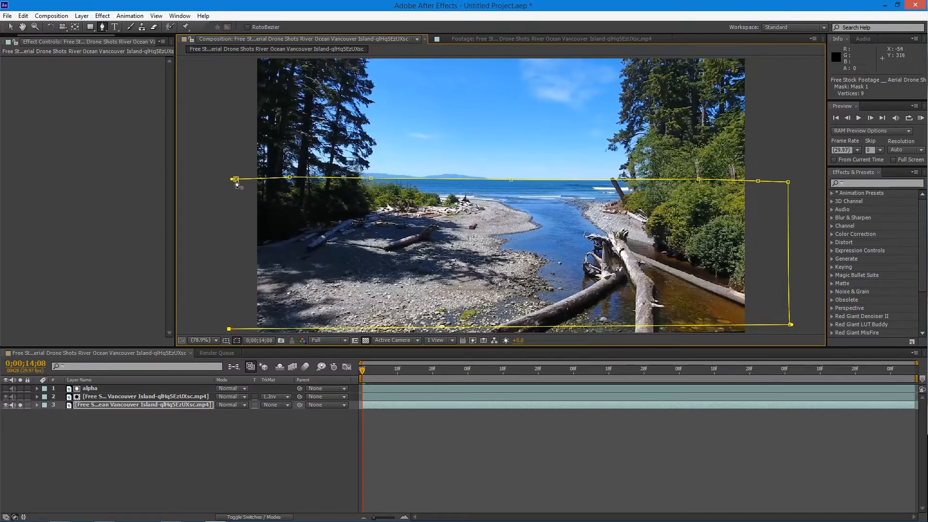
left_click(236, 180)
left_click_drag(232, 332, 233, 336)
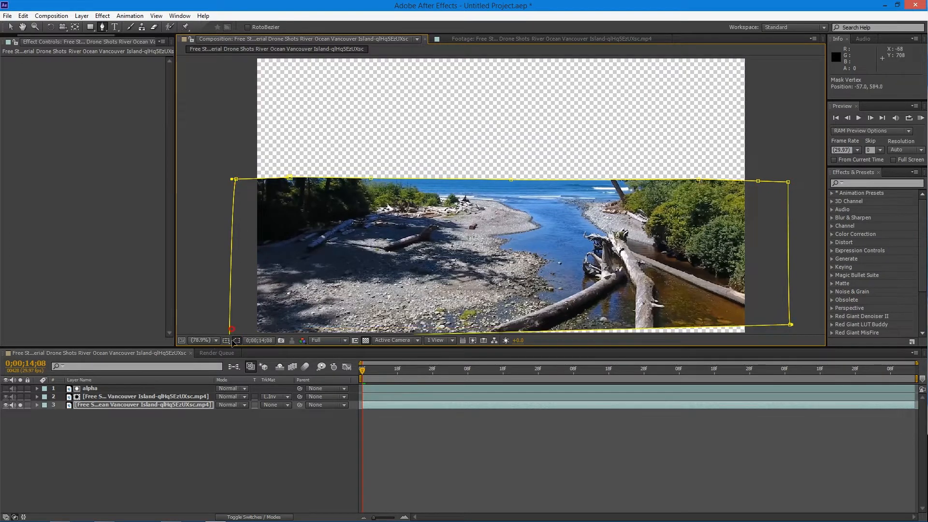
left_click_drag(790, 325, 790, 338)
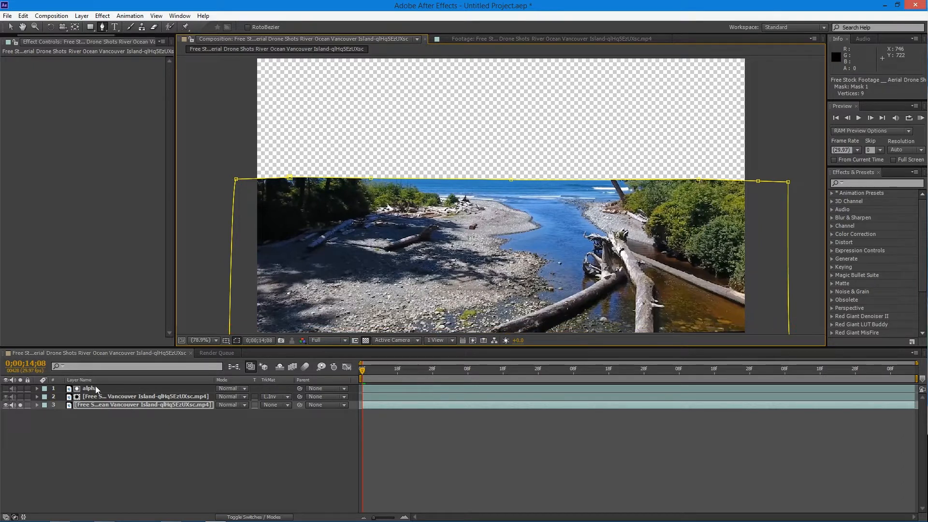
Step: Reveal the lowest footage layer's mask properties and set Mask 1's mode to None
left_click(95, 404)
key("m")
key("m")
left_click(217, 415)
left_click(232, 421)
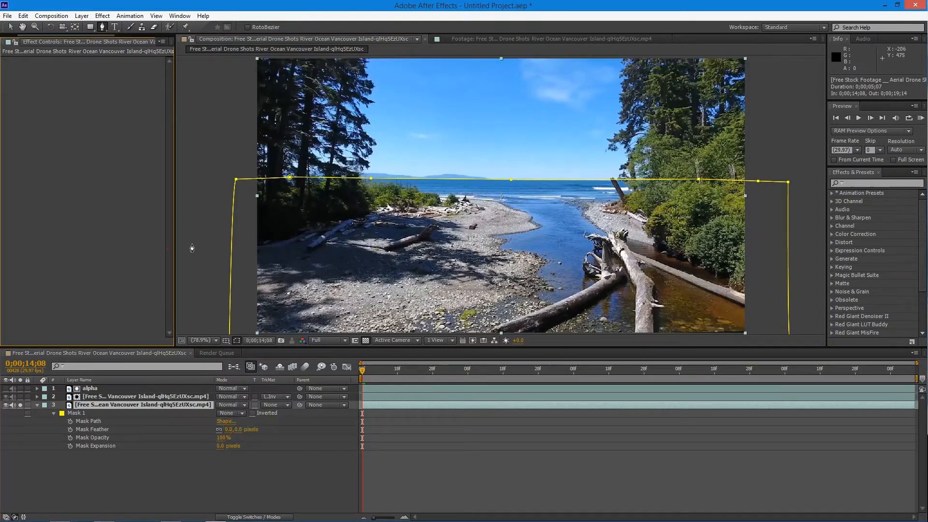
Step: Add a Mask Path keyframe to Mask 1 on the lowest footage layer at 0;00;14;08
left_click(10, 27)
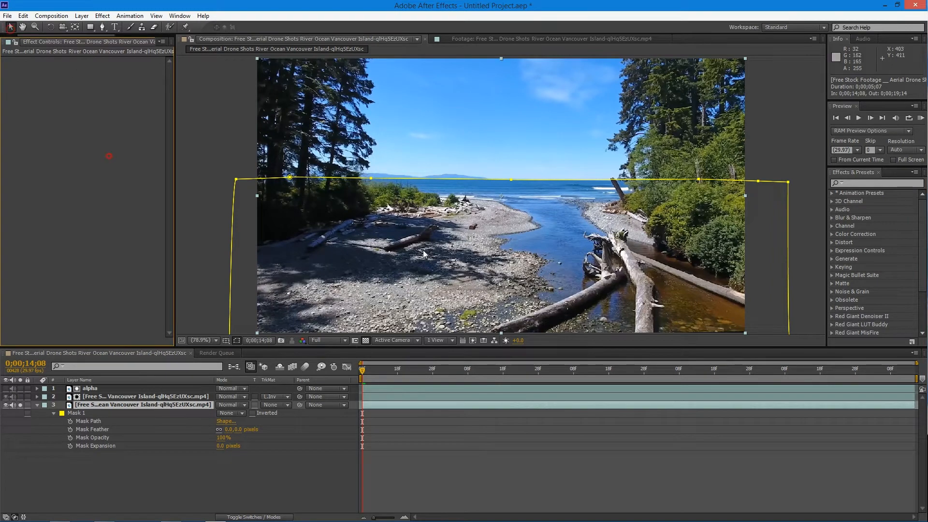
left_click(444, 247)
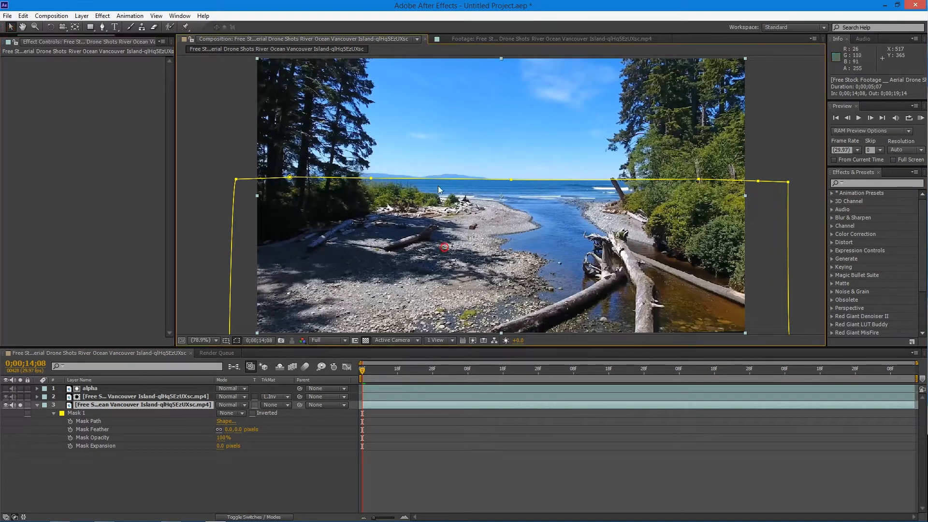
left_click(201, 341)
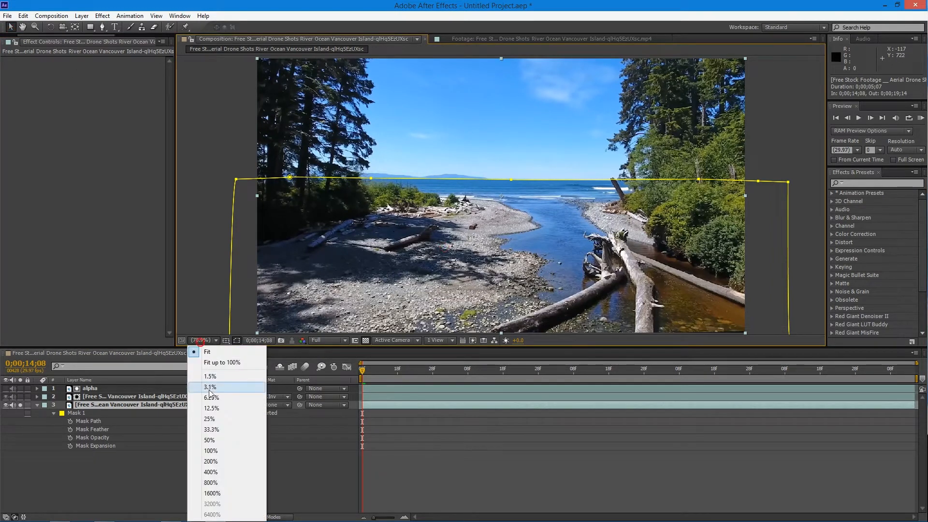
left_click(210, 451)
left_click(201, 340)
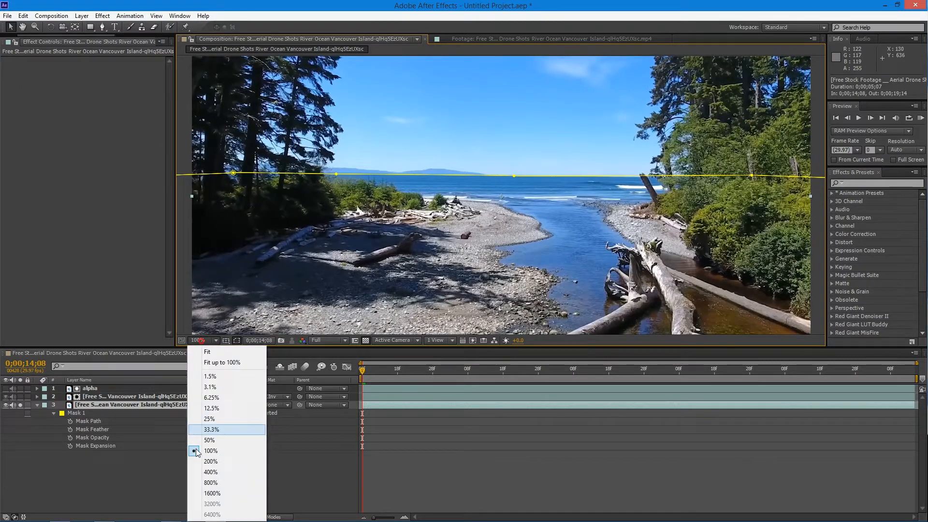
left_click(201, 462)
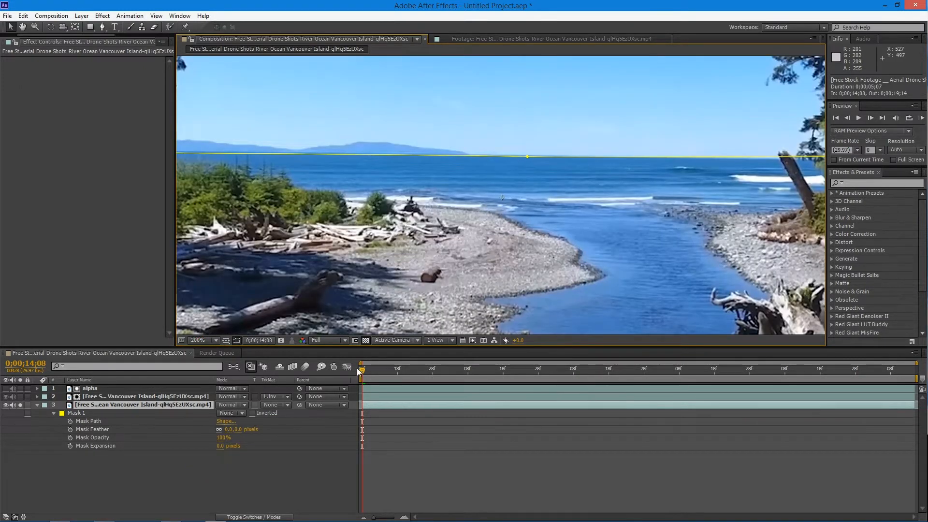
left_click_drag(366, 376, 924, 363)
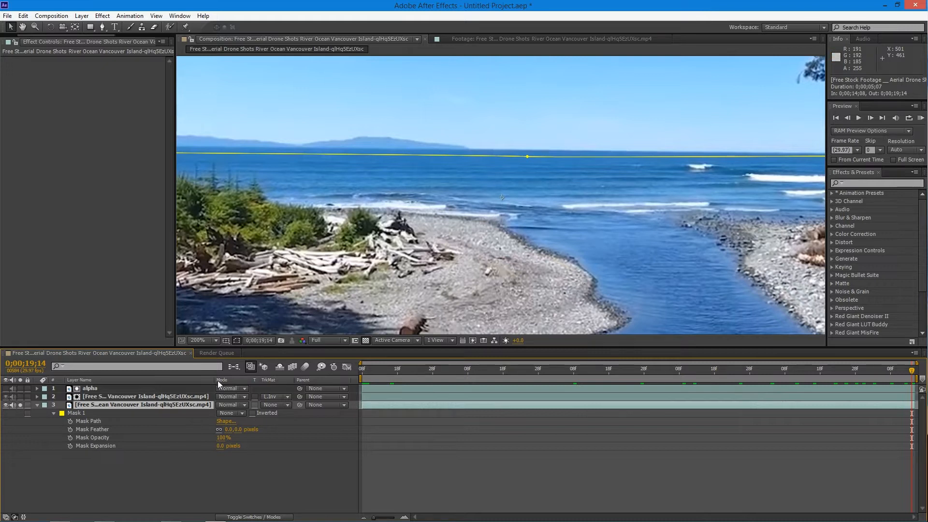
left_click_drag(346, 373, 131, 417)
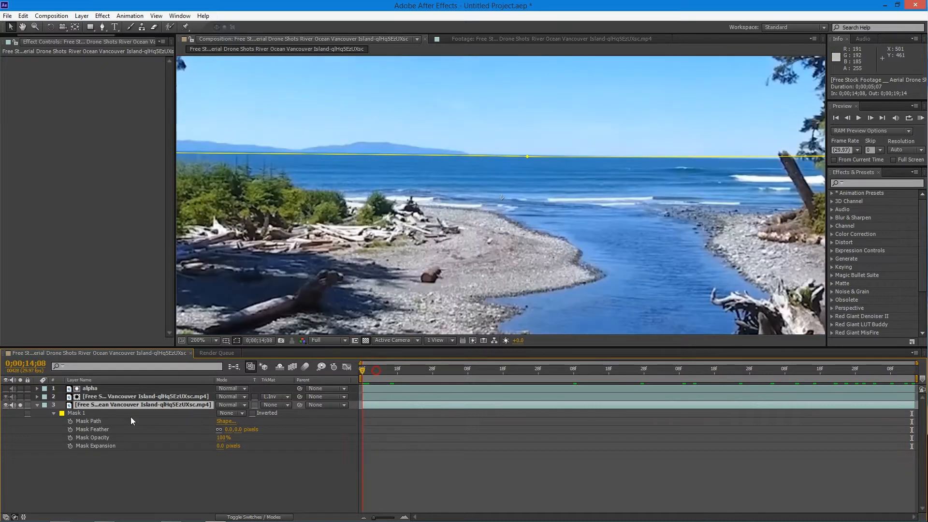
left_click(70, 422)
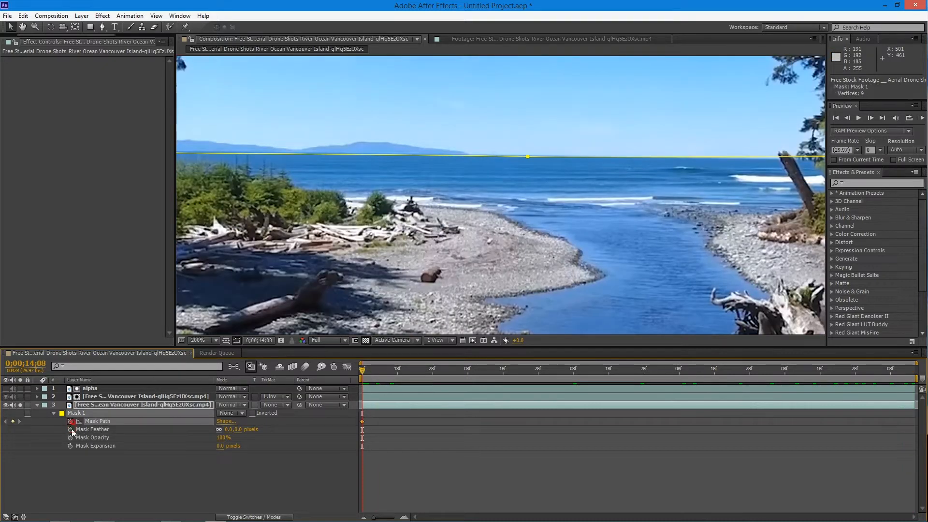
Step: At 0;00;19;14, raise the mask's horizon edge slightly so it follows the waterline
left_click_drag(481, 372, 913, 373)
left_click(526, 158)
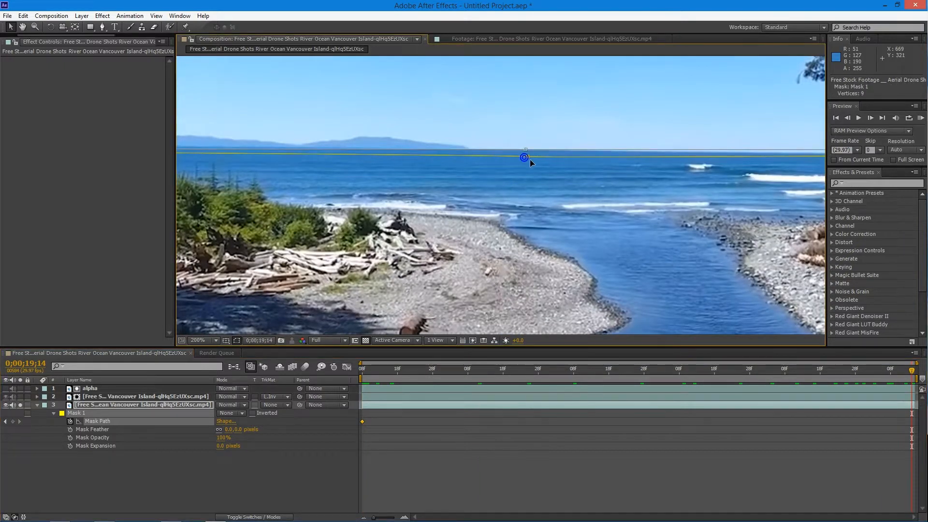
left_click_drag(536, 158, 536, 152)
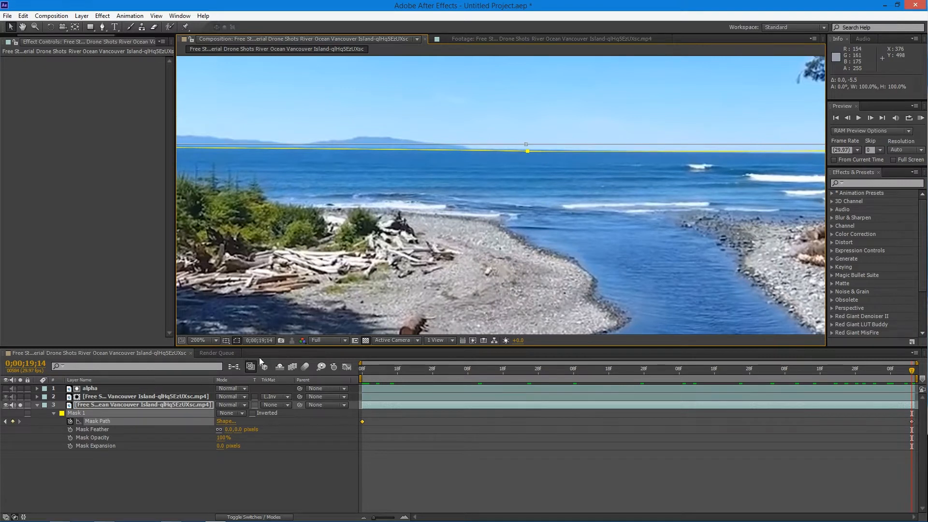
left_click(543, 190)
Step: Lower the mask point in the trees on the shot's right side slightly to meet the horizon at 0;00;19;14
key("space")
left_click_drag(658, 203, 333, 209)
left_click_drag(762, 192, 630, 192)
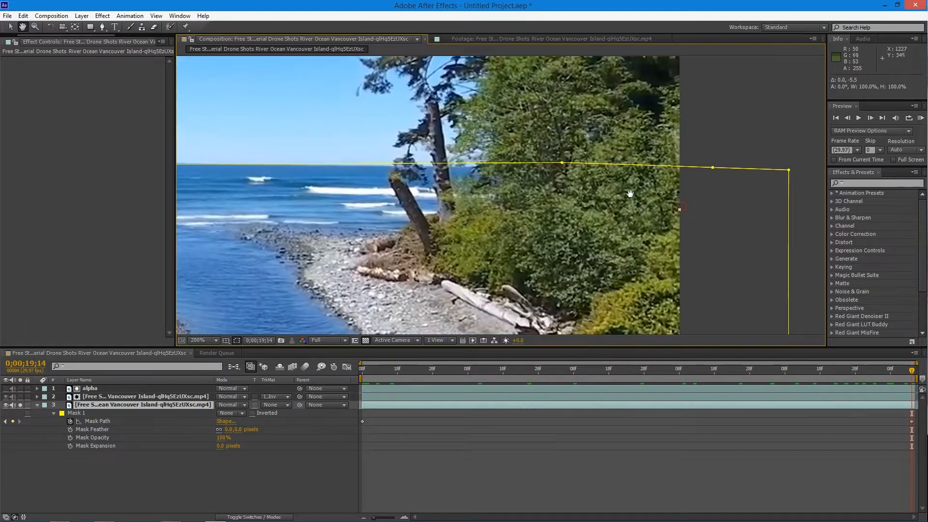
left_click(561, 163)
left_click_drag(561, 163, 563, 167)
key("space")
left_click_drag(201, 232, 446, 211)
left_click_drag(234, 221, 659, 231)
left_click_drag(483, 232, 438, 218)
left_click_drag(664, 221, 295, 210)
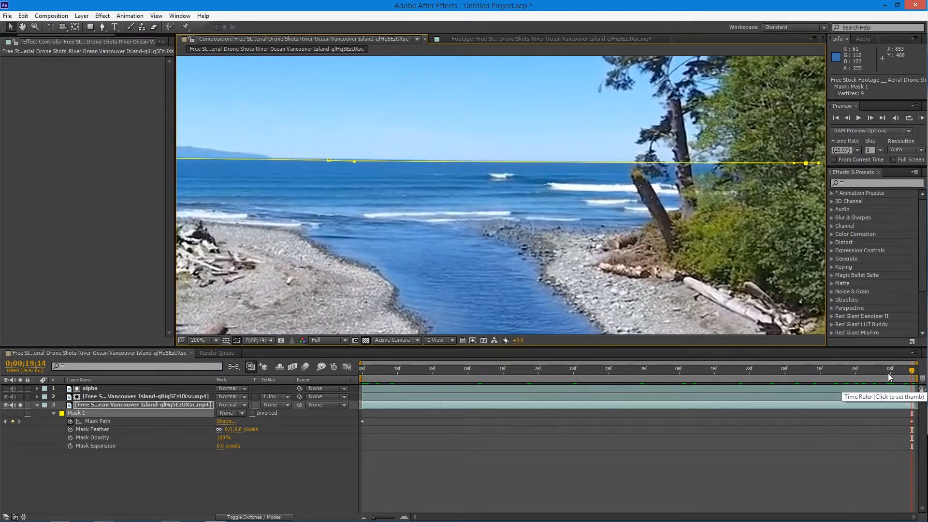
Step: Nudge the same mask point in the right-hand trees onto the horizon at 0;00;14;08 and check the edge across the clip
left_click_drag(888, 377, 361, 372)
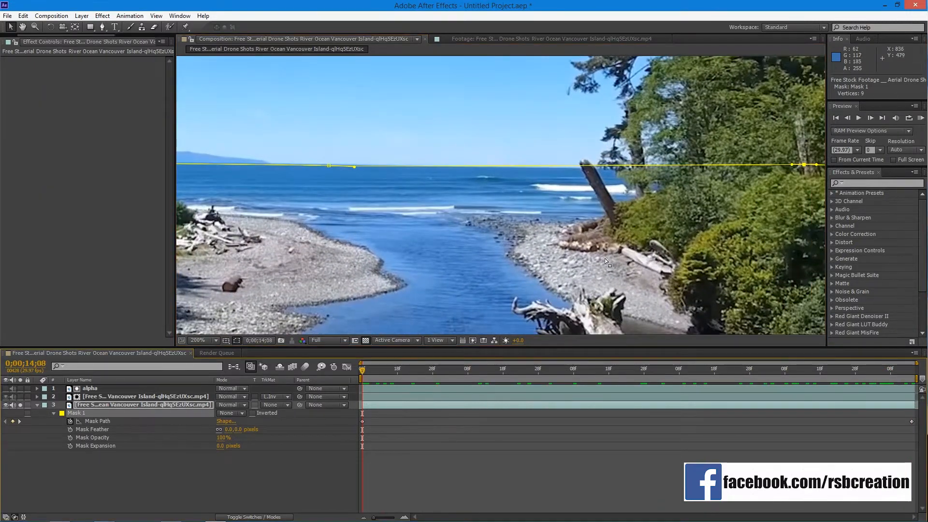
left_click_drag(807, 165, 808, 167)
key("space")
left_click_drag(379, 234, 736, 205)
left_click_drag(446, 224, 325, 241)
left_click_drag(432, 369, 541, 377)
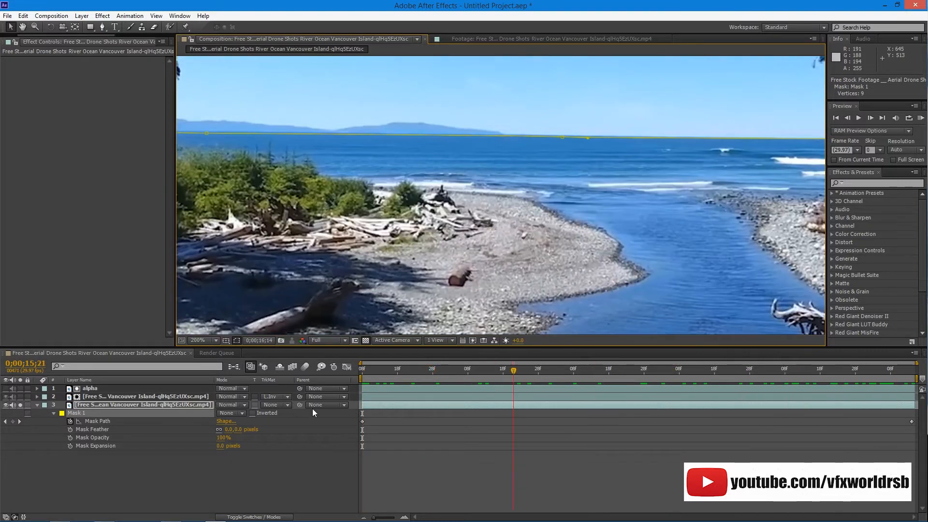
left_click_drag(846, 378, 276, 429)
Step: Turn off solo on the lowest footage layer and collapse its properties
left_click(207, 341)
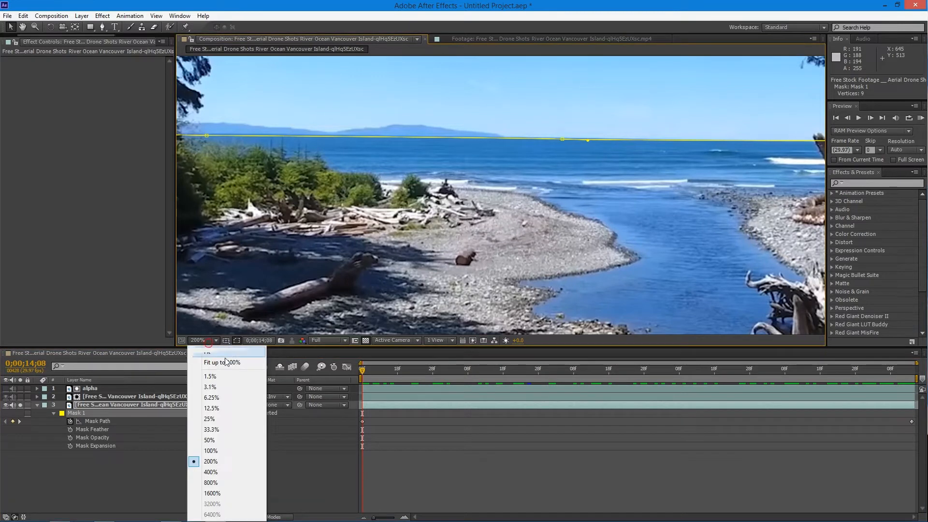
left_click(229, 353)
left_click(192, 468)
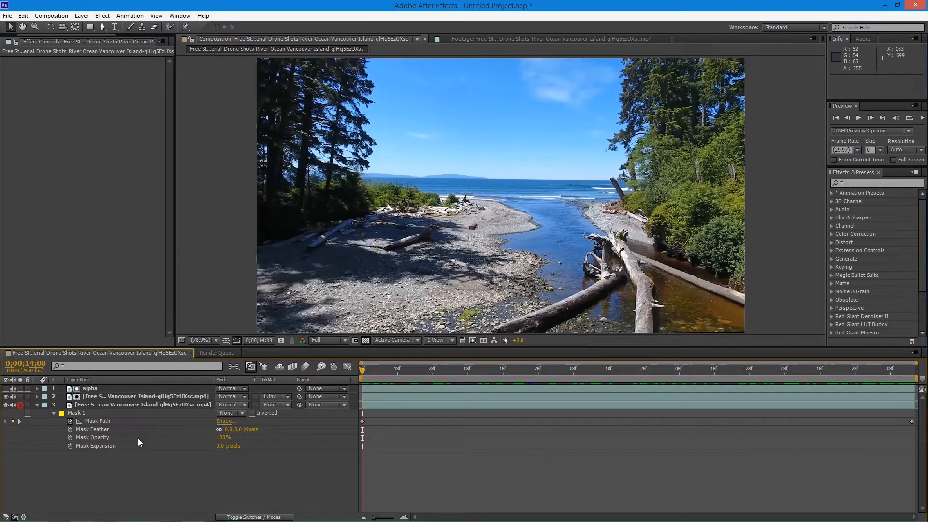
left_click(91, 476)
left_click(36, 405)
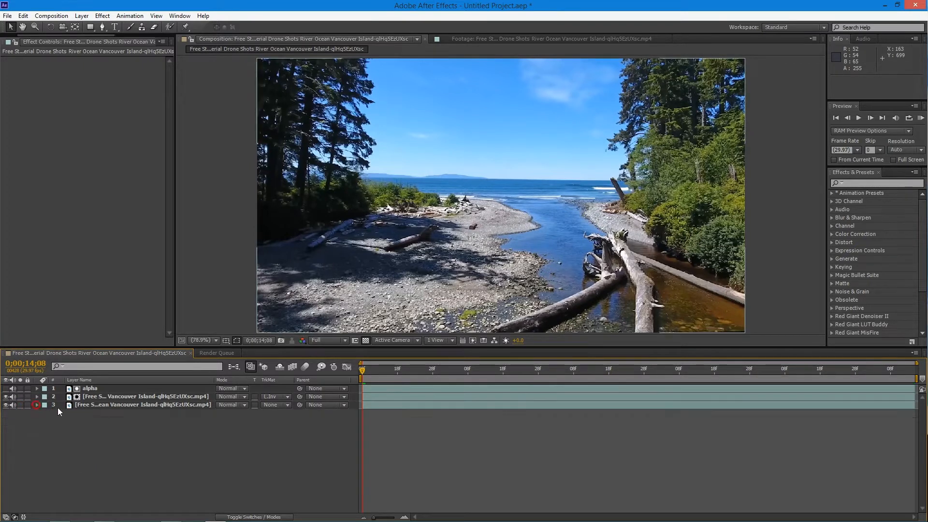
Step: Set Mask 1's mode to Add on the lowest footage layer and collapse the layer
left_click(108, 398)
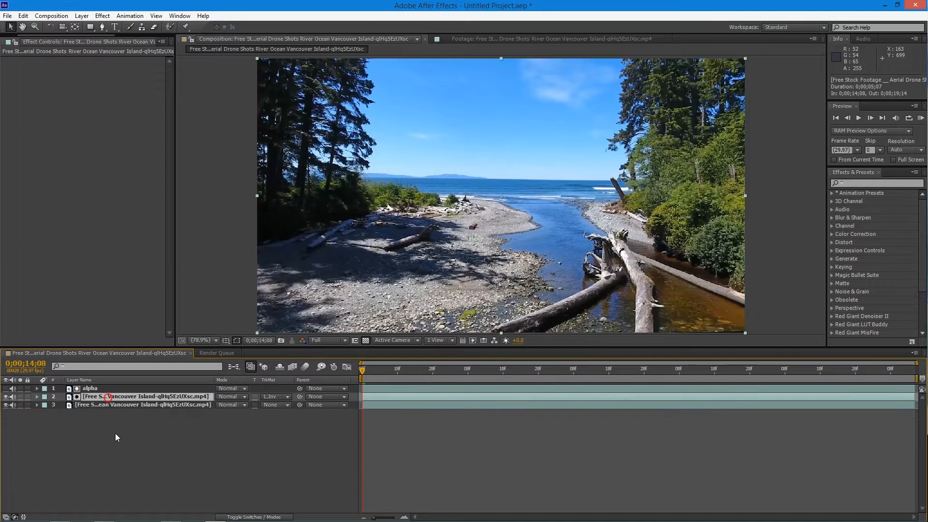
left_click(6, 406)
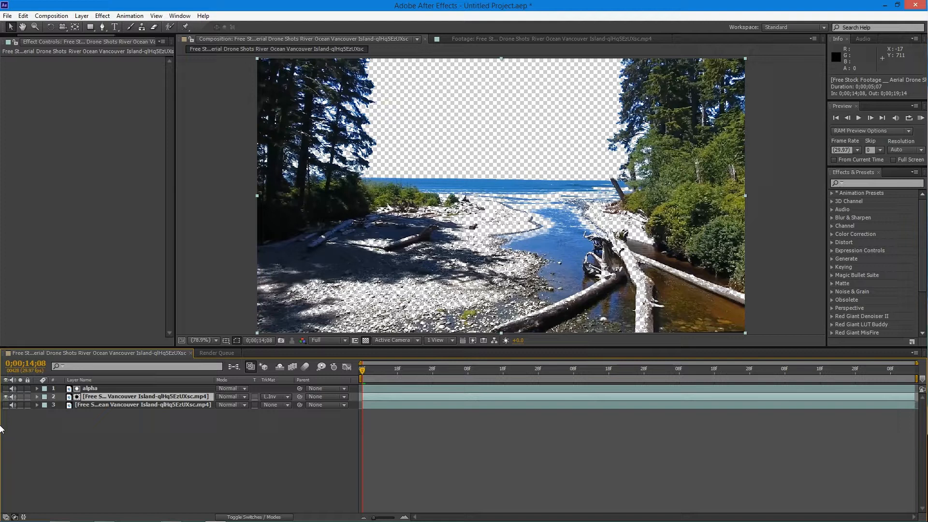
left_click(6, 406)
left_click(37, 405)
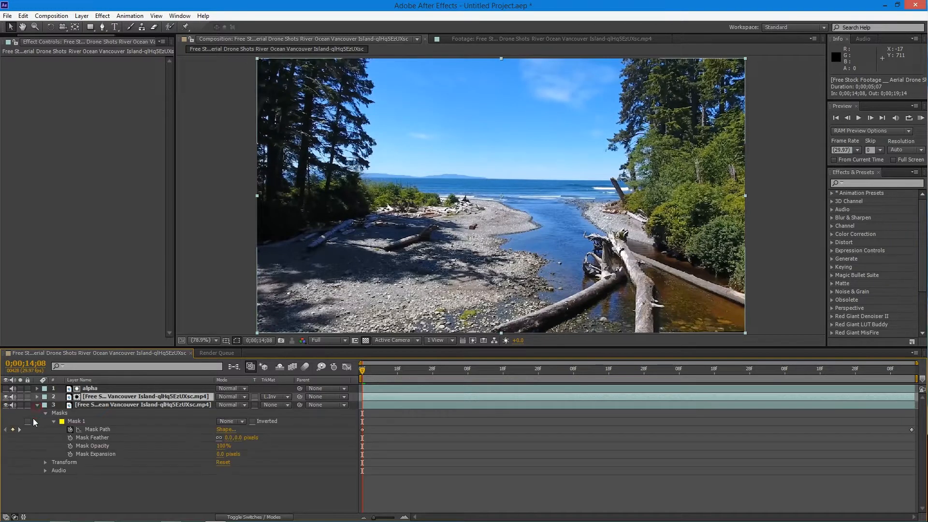
left_click(234, 422)
left_click(240, 439)
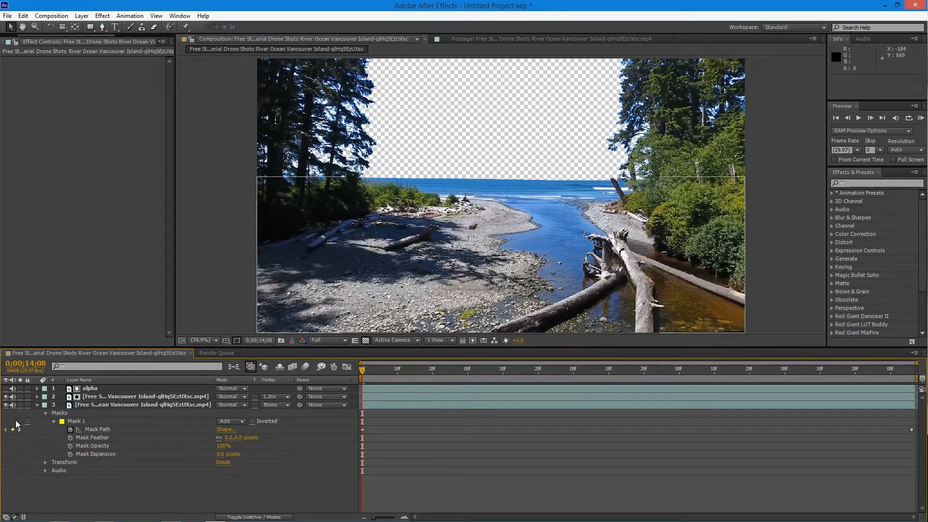
left_click(37, 405)
Step: Solo the masked ground layer and the luma-matted footage layer separately, and finish with both soloed to compare them
left_click(20, 404)
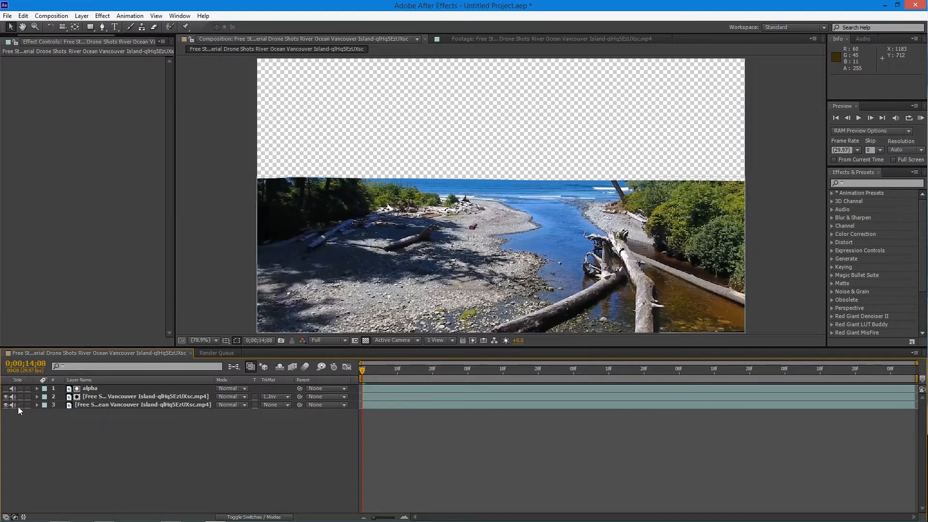
left_click(20, 405)
left_click(20, 396)
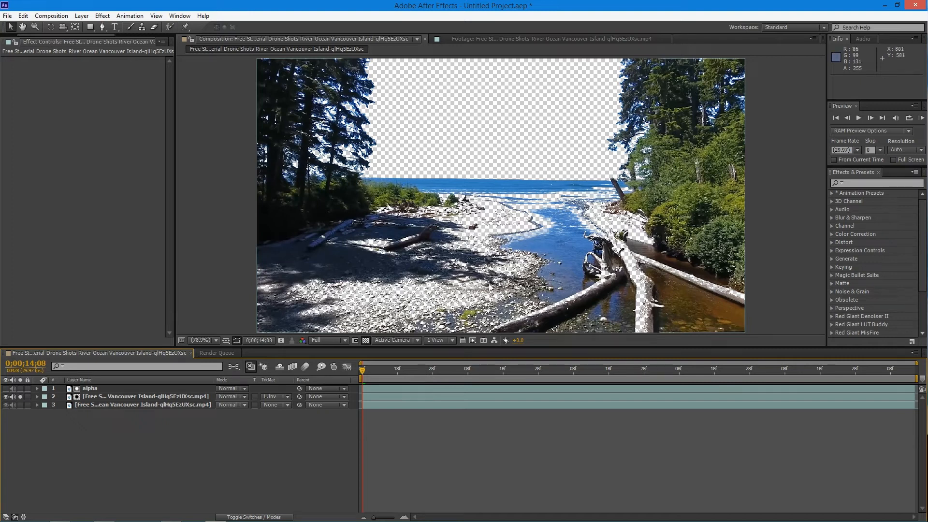
left_click(20, 405)
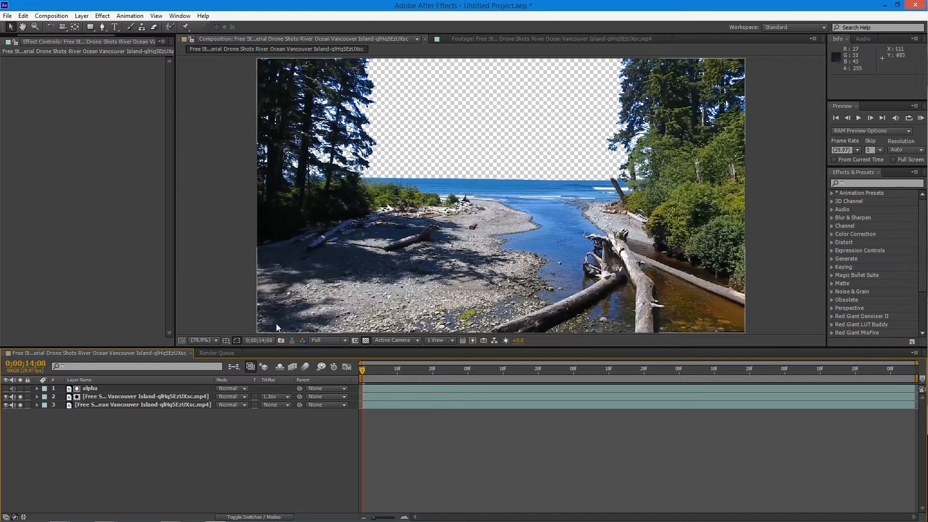
Step: Fine-tune the lower white marker on alpha's Colorama Output Cycle while checking the matte edges in the left-hand trees at 200%
left_click(216, 341)
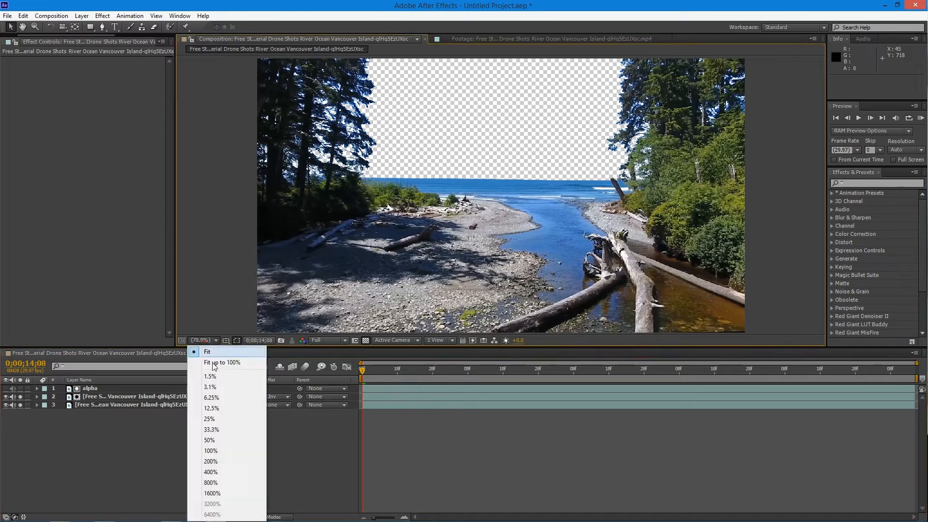
left_click(211, 461)
left_click_drag(349, 153, 655, 263)
left_click_drag(386, 152, 516, 228)
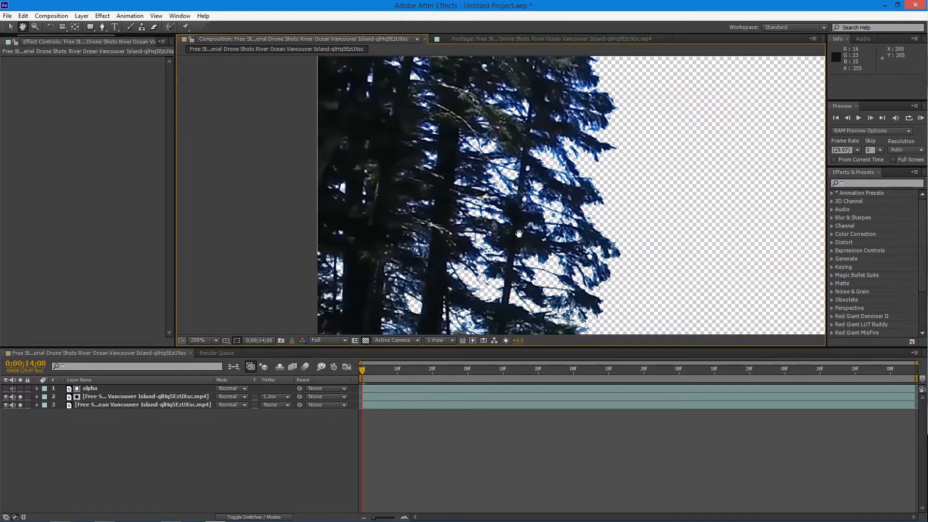
left_click(143, 390)
left_click_drag(76, 165, 78, 164)
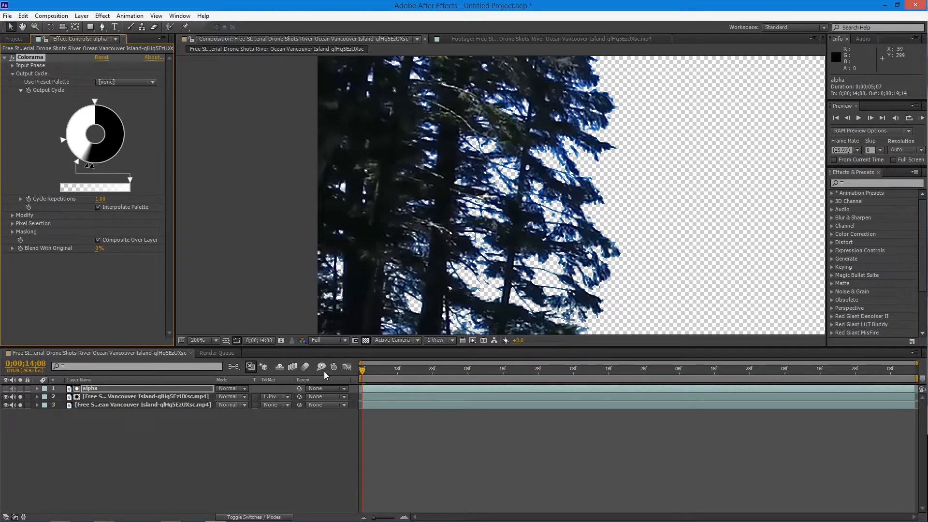
left_click(216, 341)
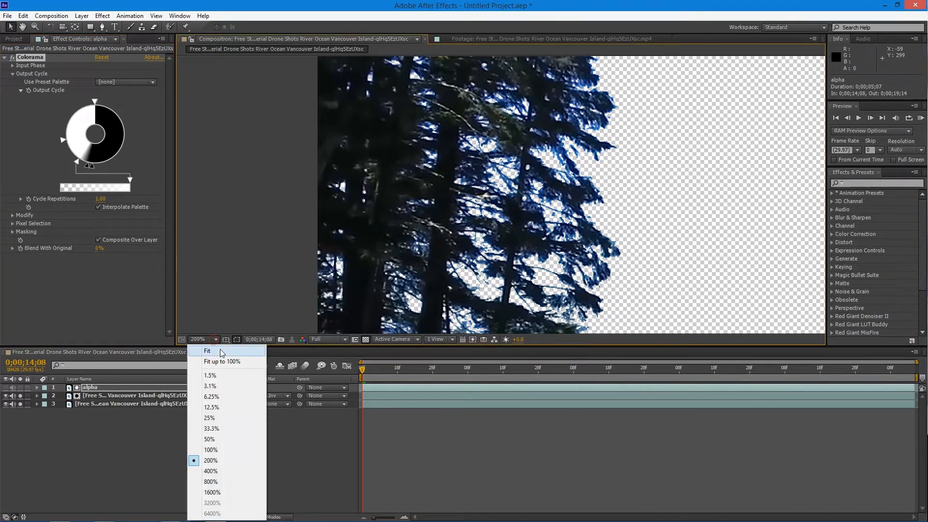
left_click(220, 350)
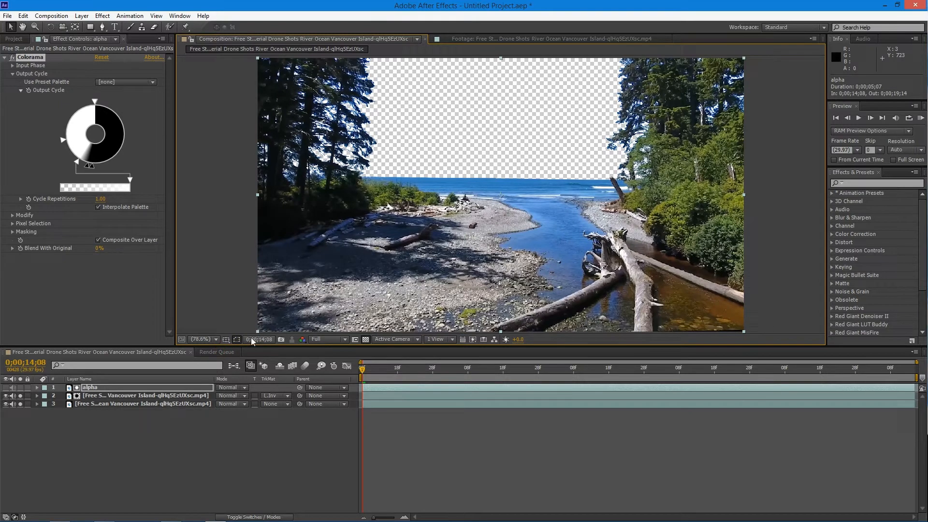
Step: Preview the sky images sky.jpg and 67453-3698289.jpg from the project, and return to the composition
left_click(14, 40)
left_click(82, 176)
left_click(38, 143)
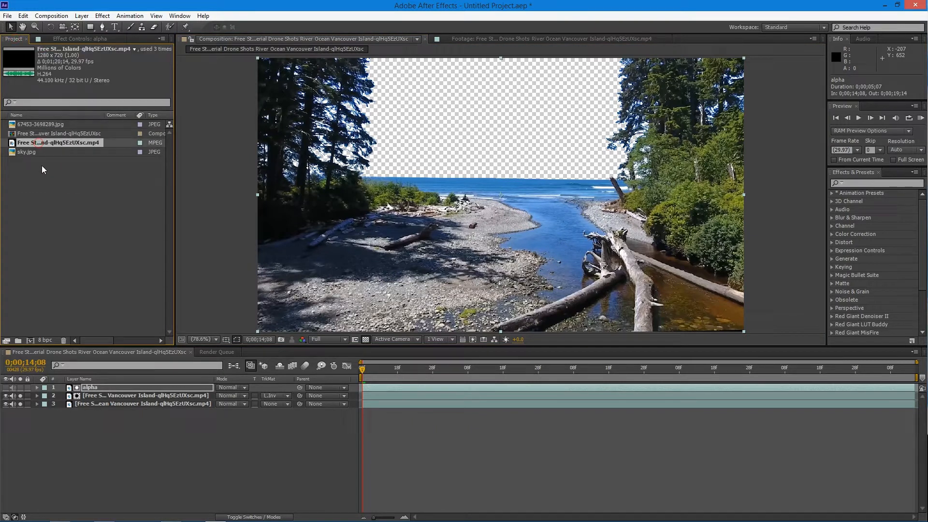
left_click(33, 152)
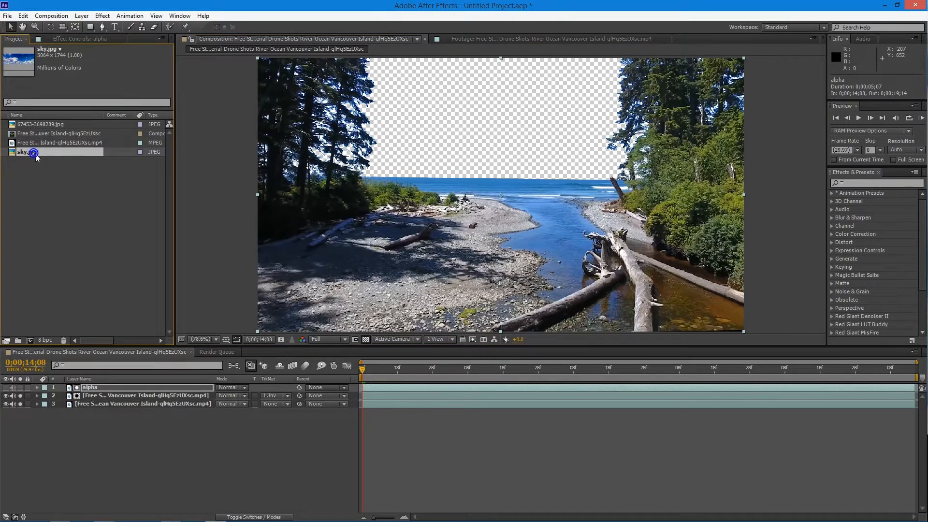
double_click(33, 153)
double_click(76, 124)
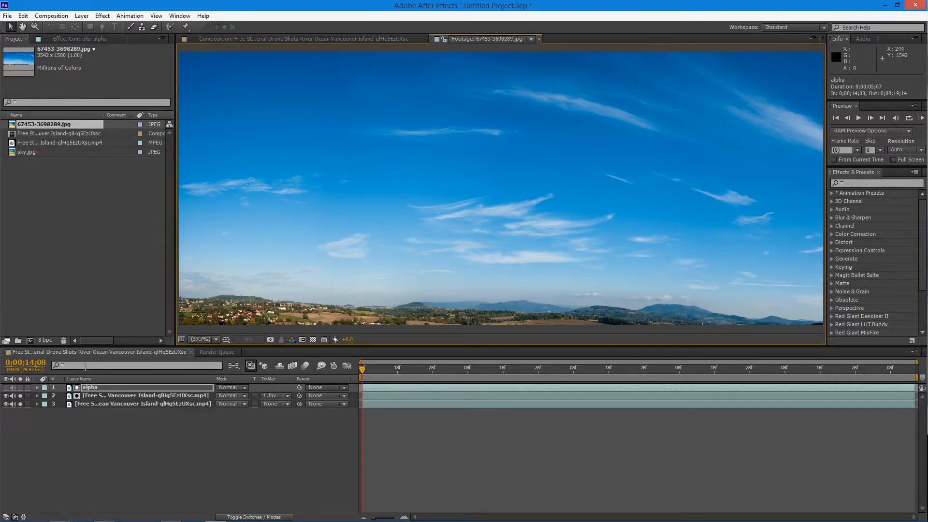
left_click(291, 40)
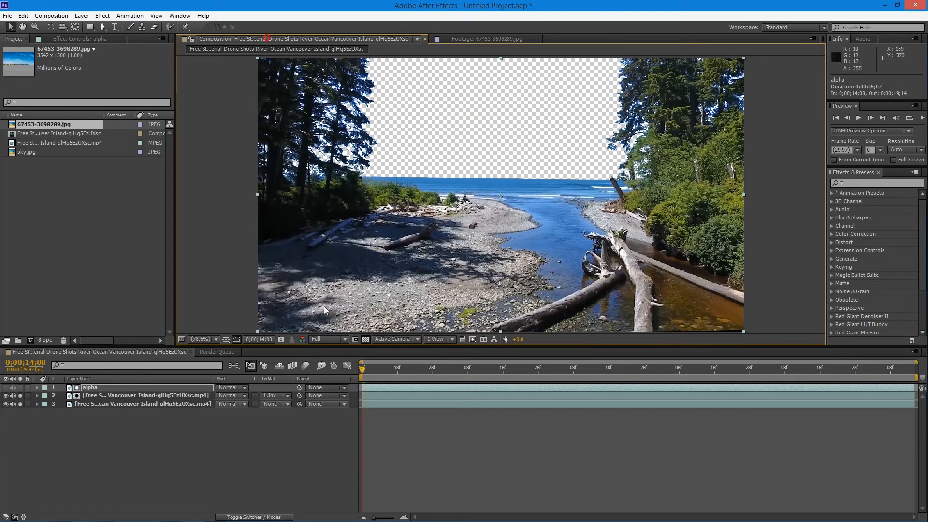
Step: Turn off solo on the masked ground layer and the luma-matted footage layer
left_click_drag(402, 372, 236, 387)
left_click(122, 405)
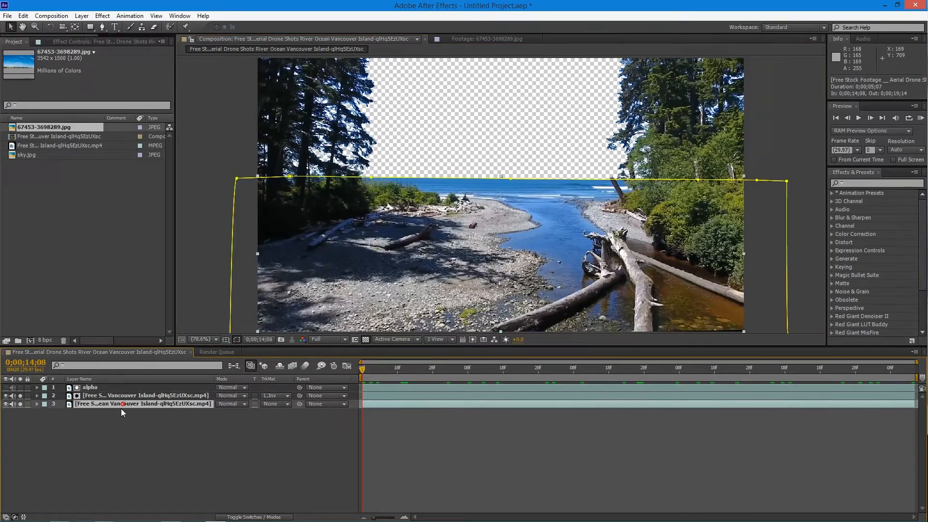
left_click(19, 404)
left_click(20, 395)
left_click(45, 424)
Step: Duplicate the masked ground footage layer and delete Mask 1 from the lower copy
left_click(119, 403)
key("ctrl+d")
left_click(140, 412)
key("m")
left_click(125, 421)
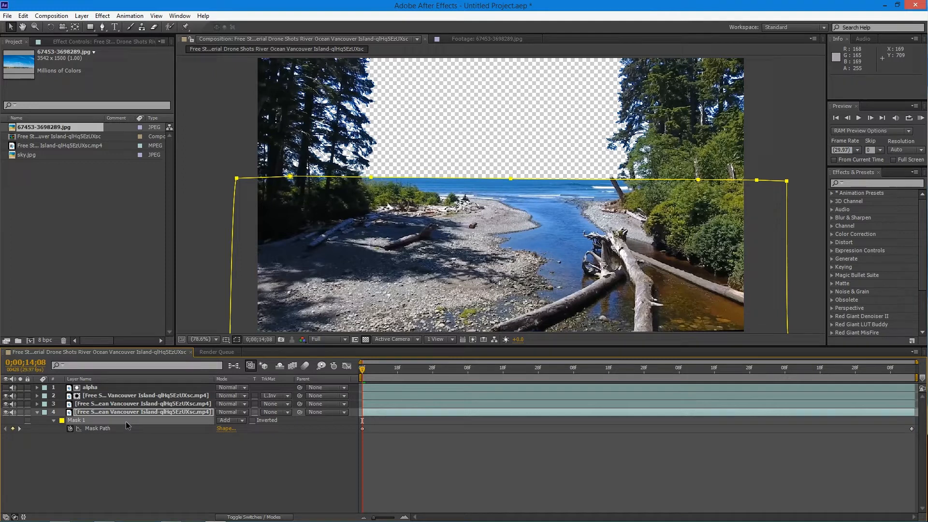
key("Delete")
Step: Move the unmasked footage copy above the alpha layer and solo it
left_click_drag(106, 413, 121, 386)
left_click(20, 388)
left_click(38, 388)
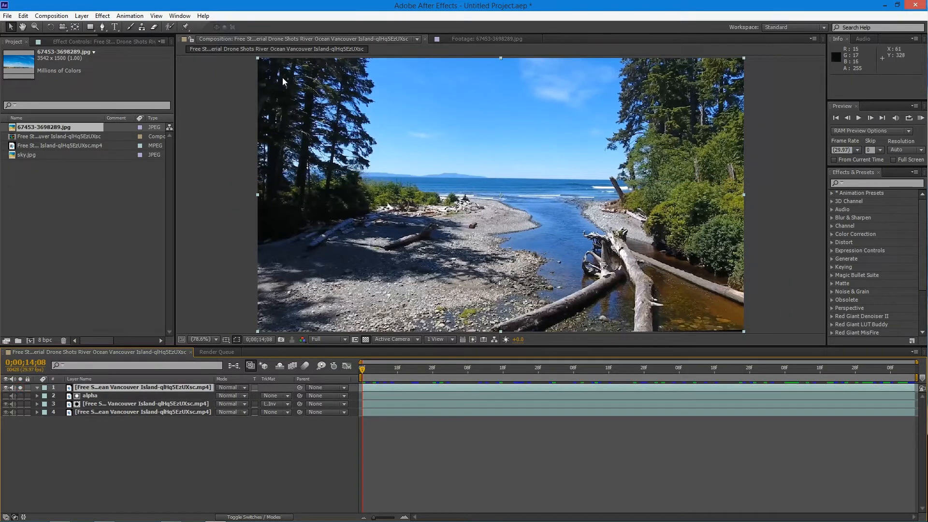
Step: Run Track Camera on the soloed footage layer, check the track points through the clip, and create a camera from the solve
left_click(130, 15)
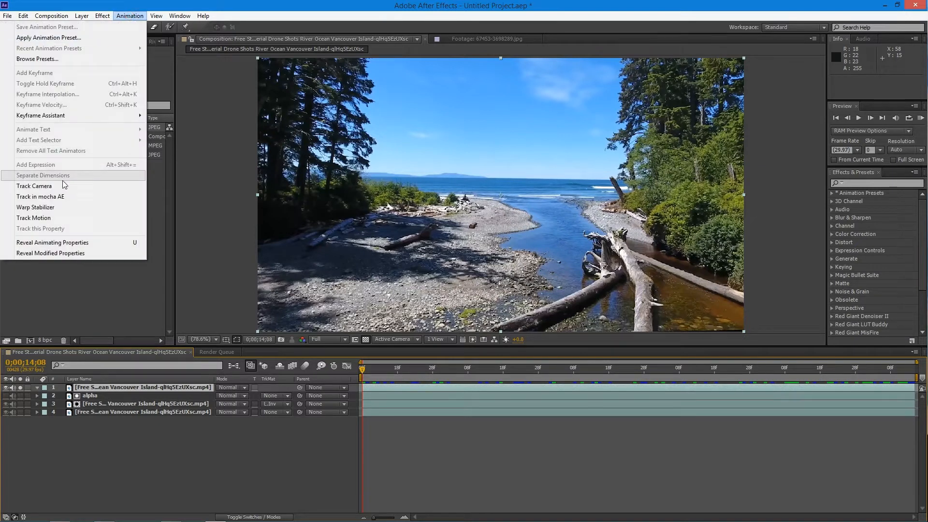
left_click(63, 187)
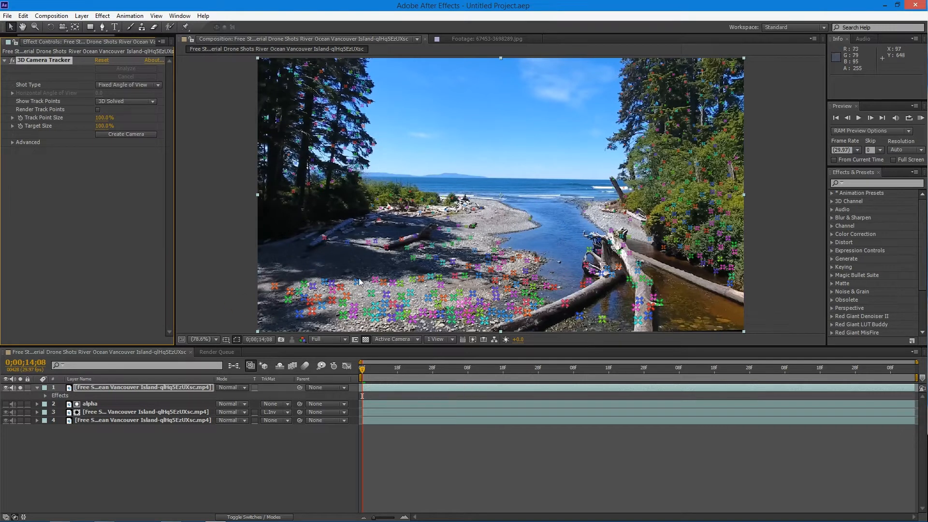
left_click_drag(371, 367, 881, 402)
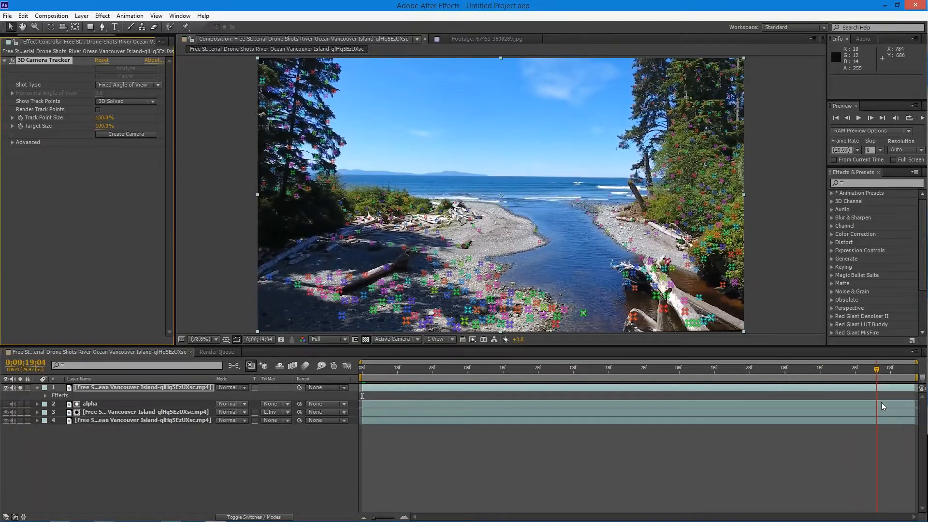
key("KP_0")
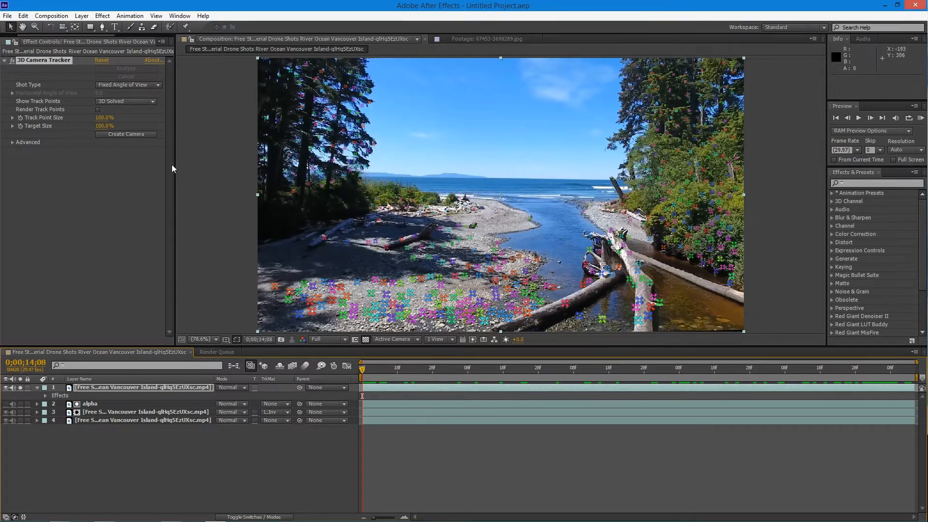
left_click(126, 134)
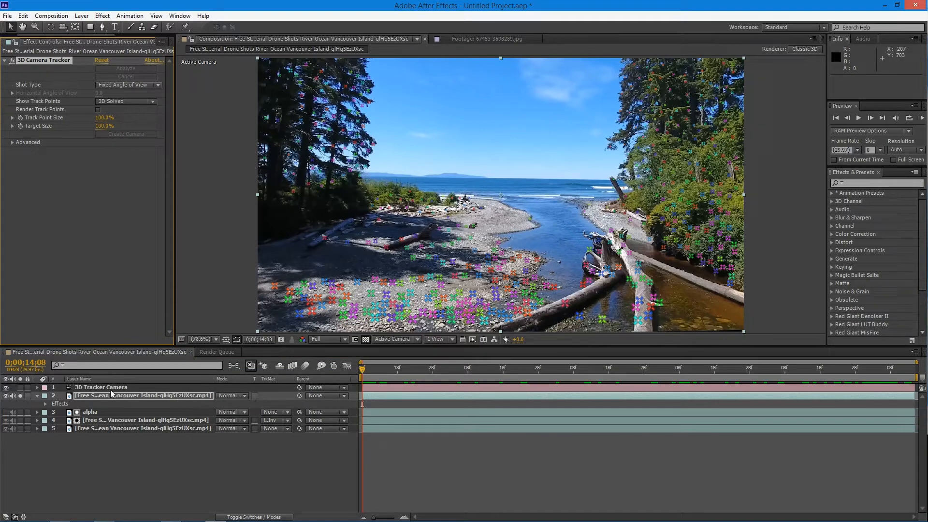
left_click(159, 457)
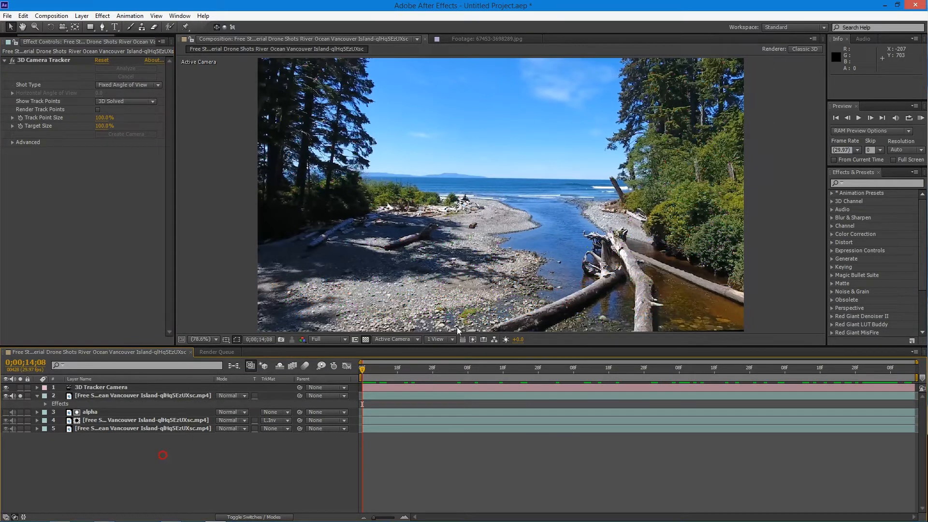
Step: Inspect the 3D Tracker Camera's path in a two-view layout with the Top view at 12.5%, and return to a single view
left_click(438, 339)
left_click(473, 363)
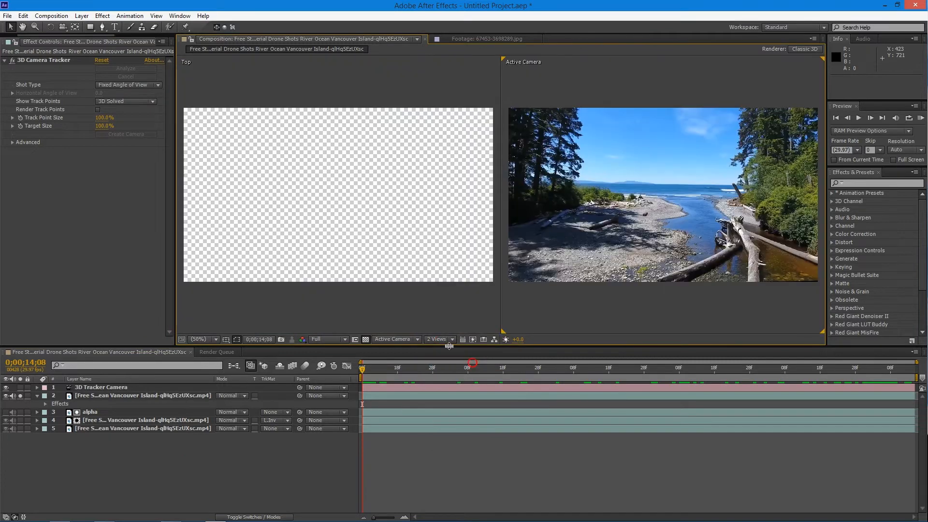
left_click(216, 339)
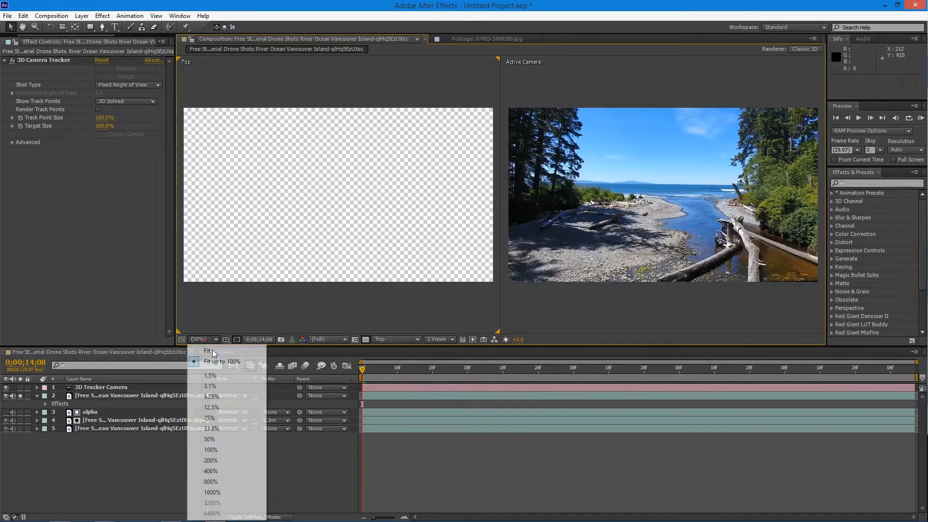
left_click(217, 349)
left_click(216, 339)
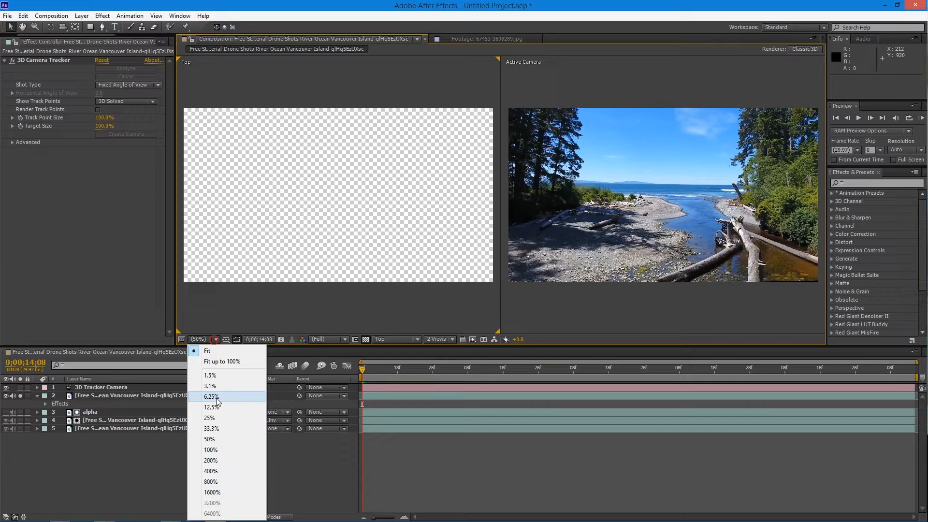
left_click(220, 418)
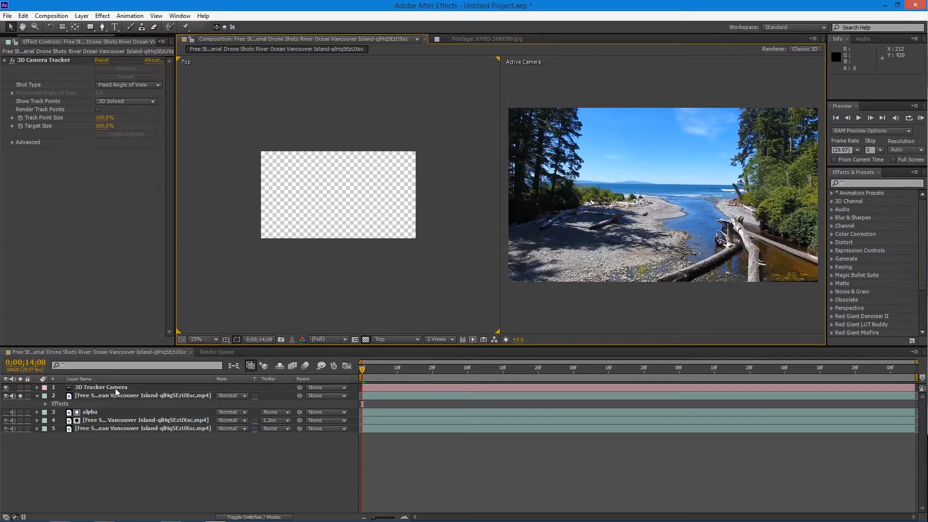
left_click(116, 388)
left_click(214, 340)
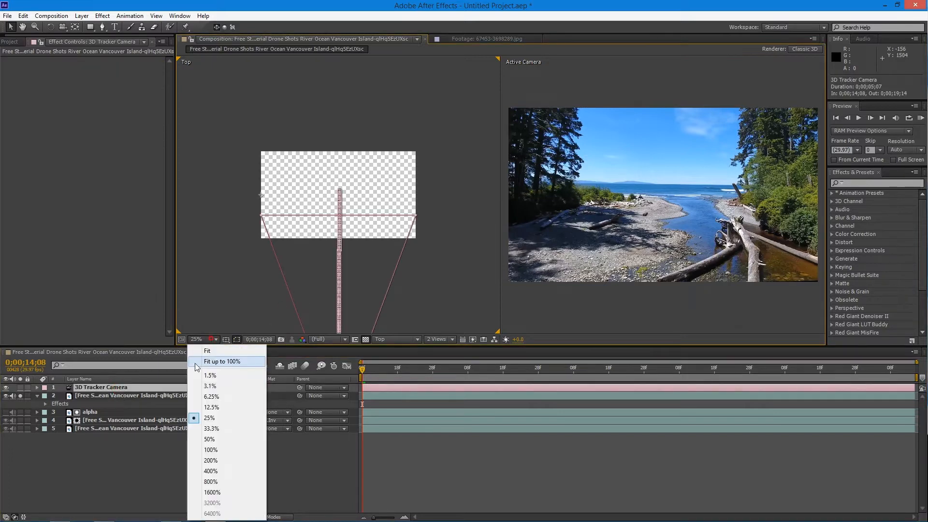
left_click(220, 410)
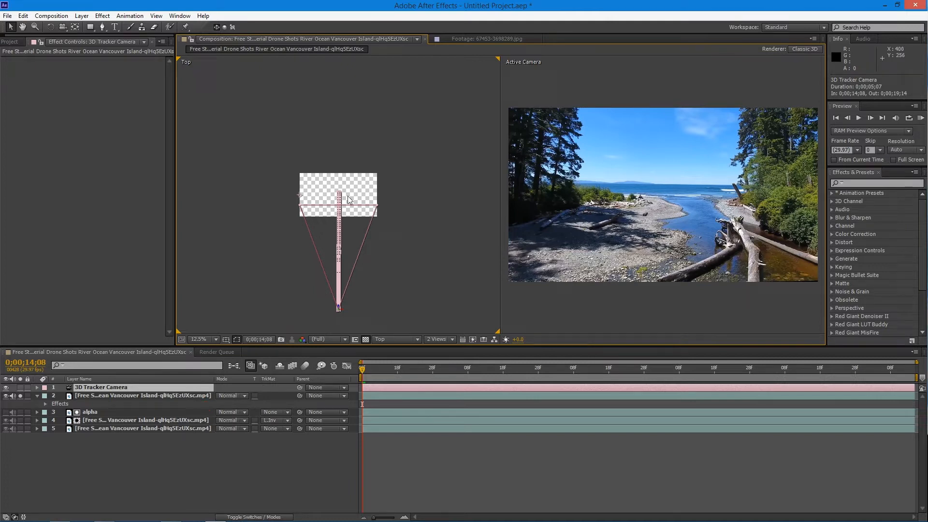
mouse_move(373, 371)
left_mouse_down()
mouse_move(605, 368)
mouse_move(832, 345)
mouse_move(357, 369)
left_mouse_up()
left_click(428, 339)
left_click(443, 350)
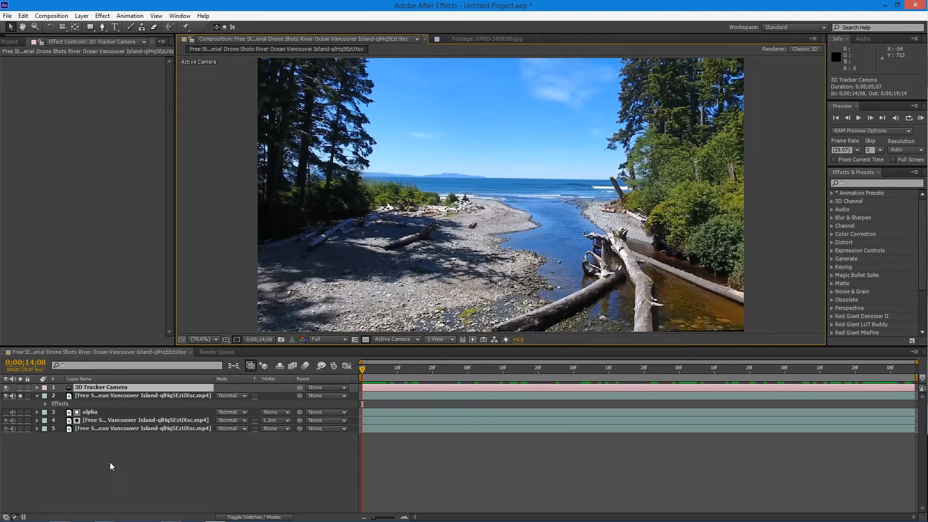
Step: Hide the camera-tracked footage layer and turn off its solo
left_click(99, 395)
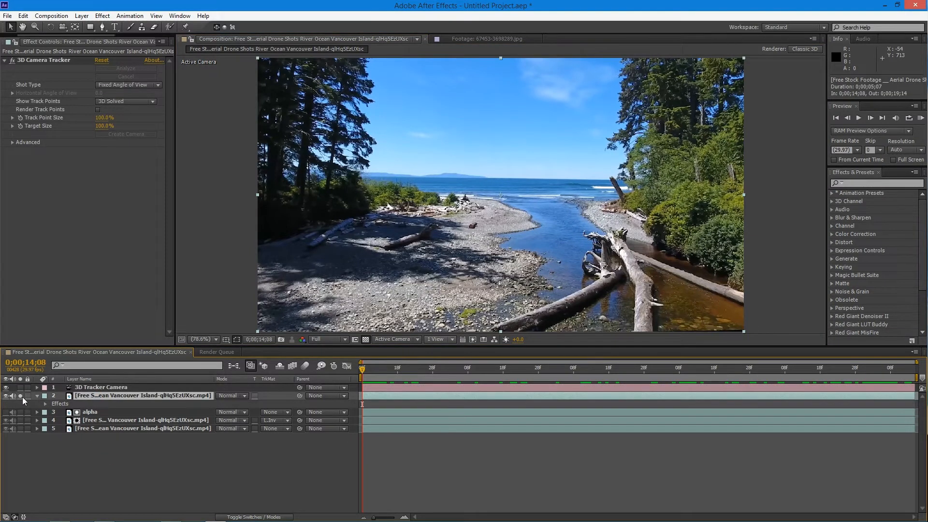
left_click(5, 396)
left_click(17, 398)
left_click(76, 462)
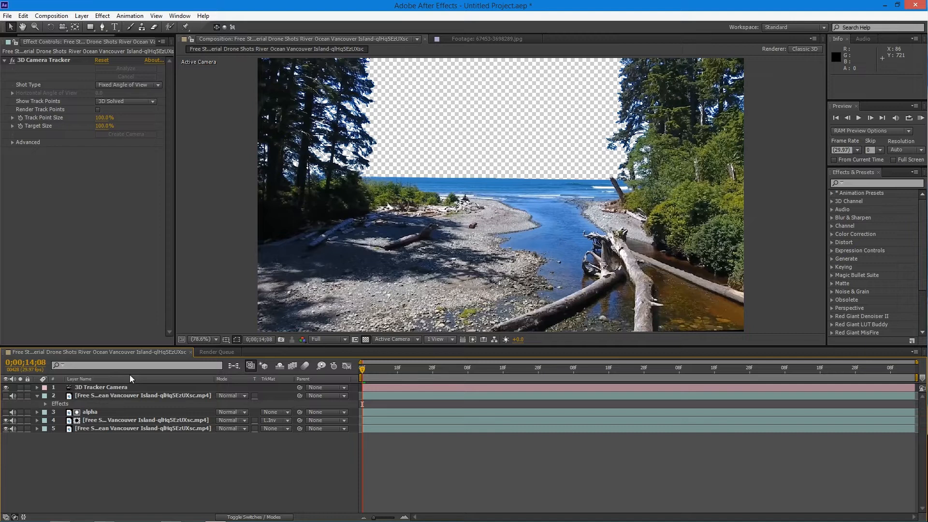
Step: Add 67453-3698289.jpg beneath all the other layers in the composition and make it a 3D layer
left_click(10, 41)
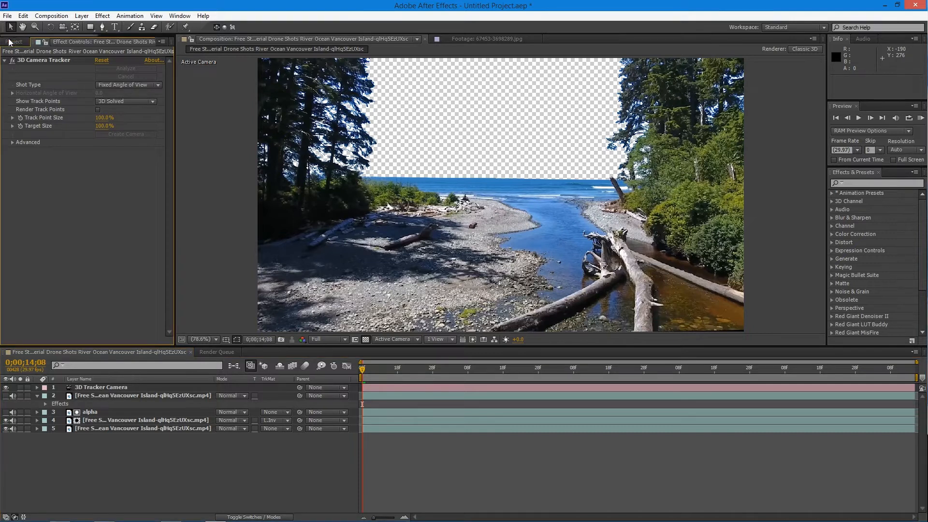
left_click(13, 42)
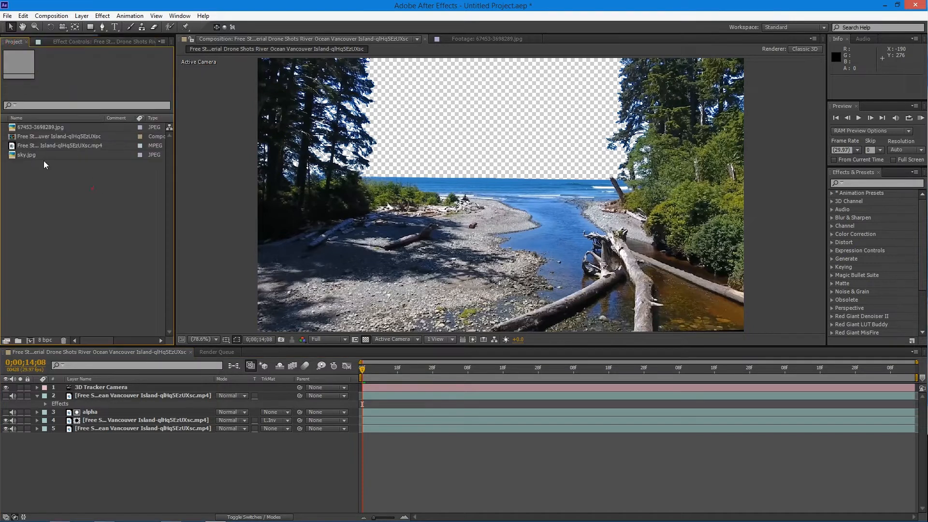
left_click_drag(41, 124, 231, 436)
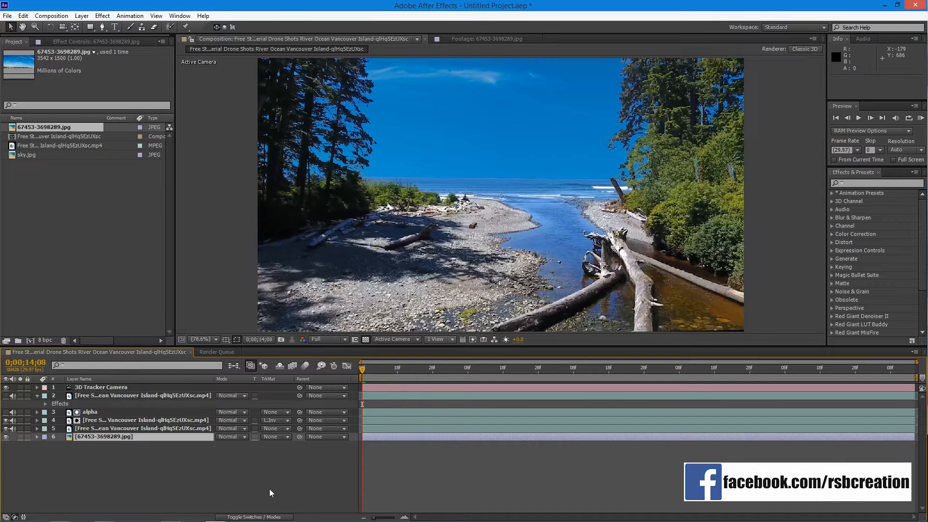
left_click(244, 518)
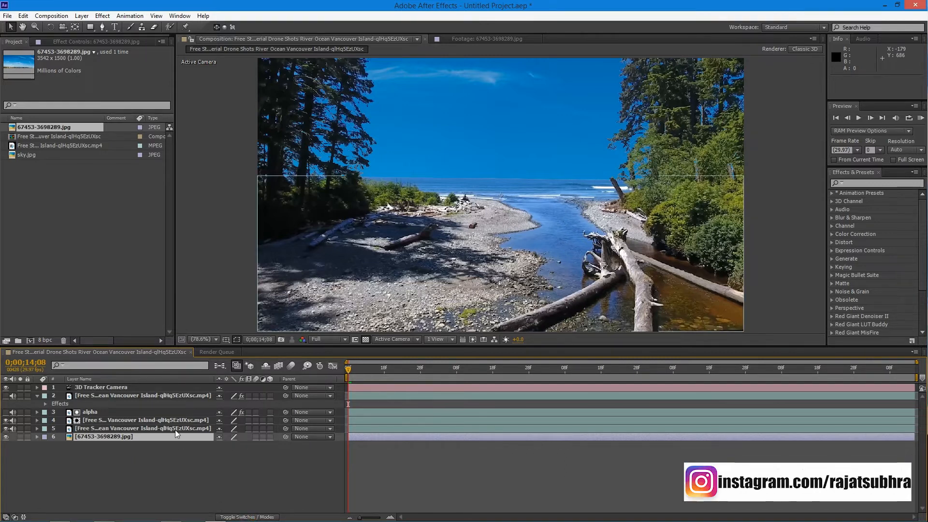
left_click(269, 437)
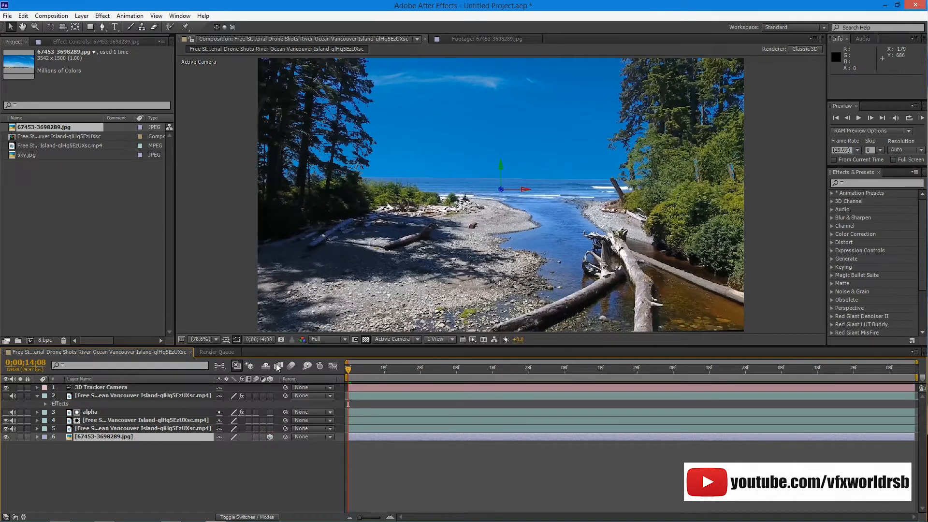
left_click_drag(430, 231, 521, 192)
key("ctrl+z")
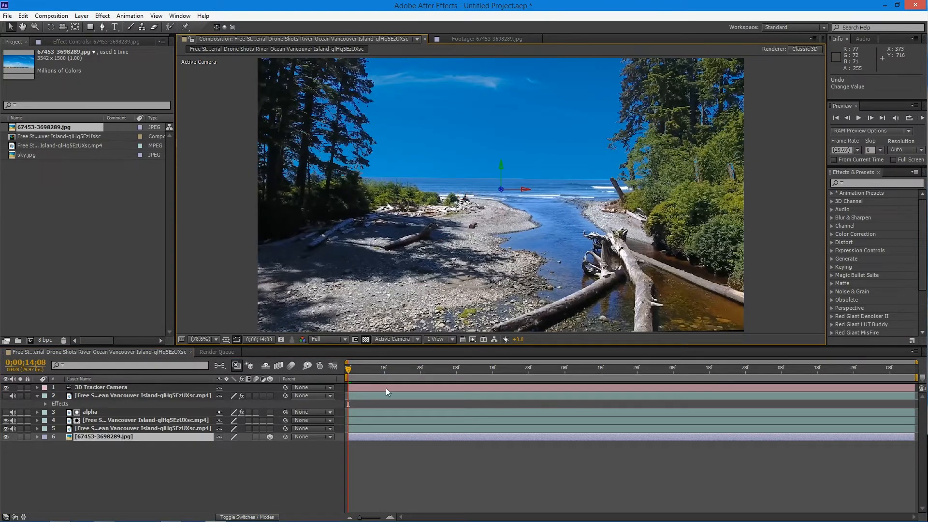
left_click_drag(349, 370, 225, 361)
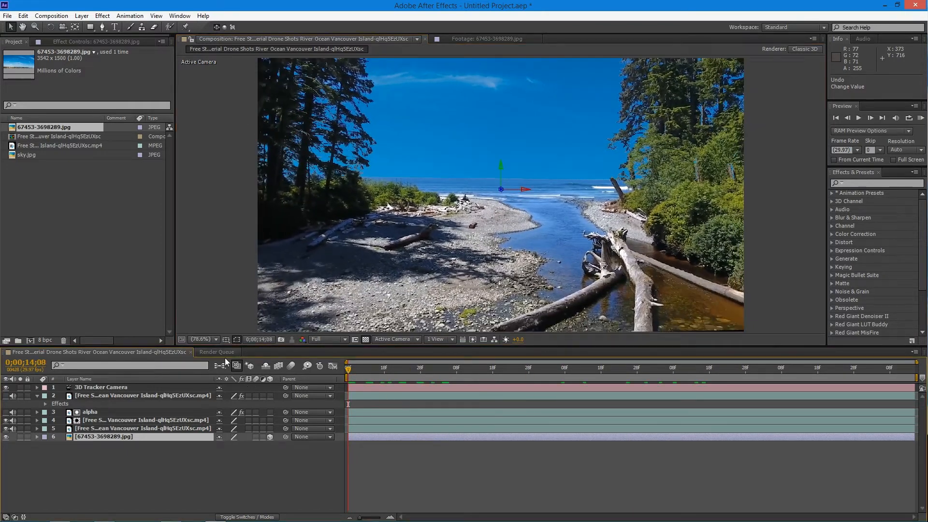
Step: Push the sky image layer back in depth by setting its Z position to 16090
key("p")
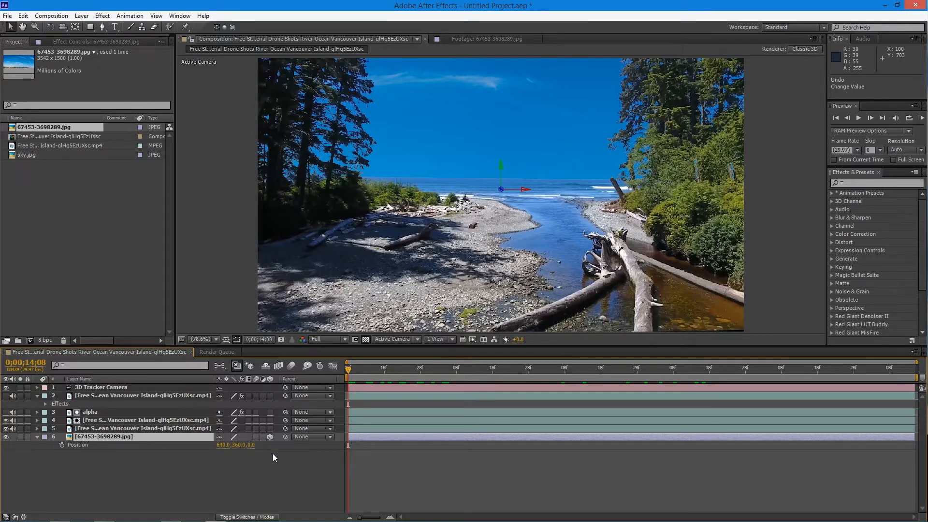
left_click_drag(255, 450, 489, 426)
left_click_drag(254, 450, 382, 446)
left_click_drag(264, 444, 329, 443)
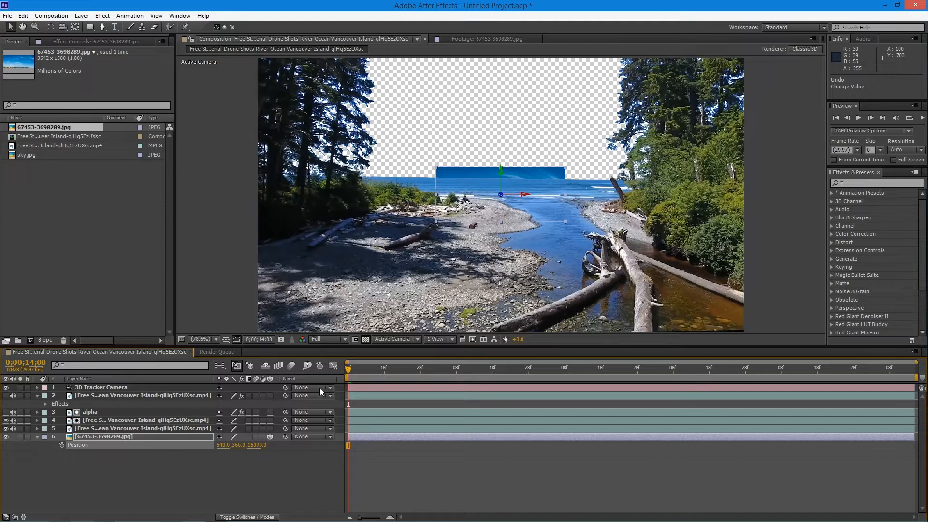
Step: Scale the sky image layer to 385% and move it up so it fills the sky area above the horizon
key("s")
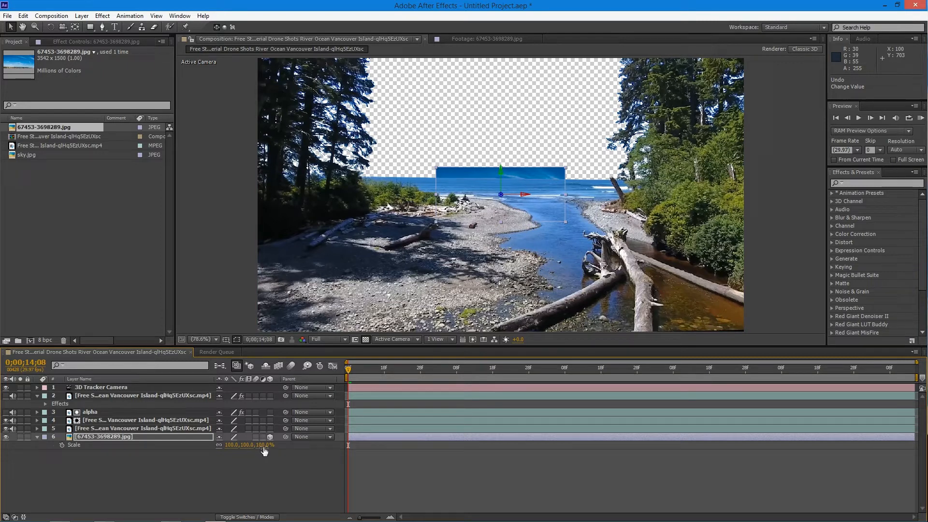
left_click_drag(276, 442, 386, 429)
left_click_drag(530, 225, 580, 159)
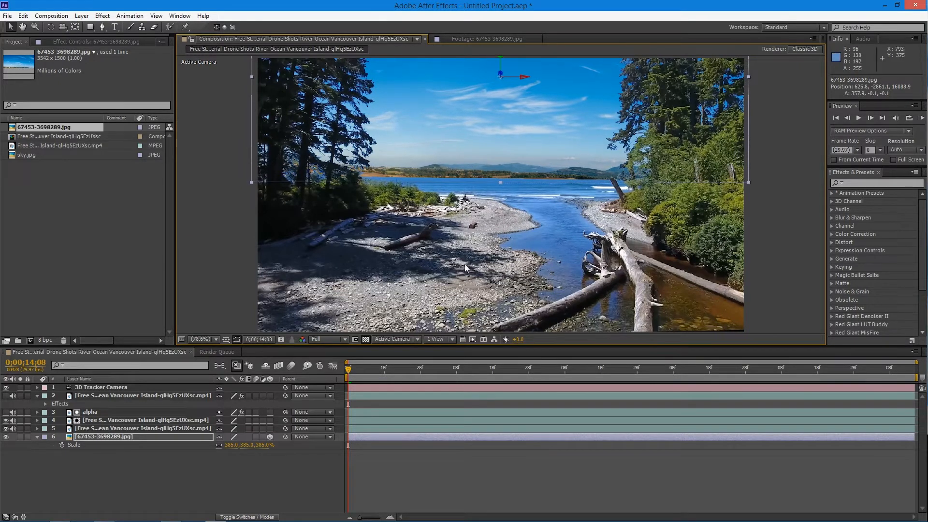
left_click(268, 480)
left_click_drag(368, 370, 348, 367)
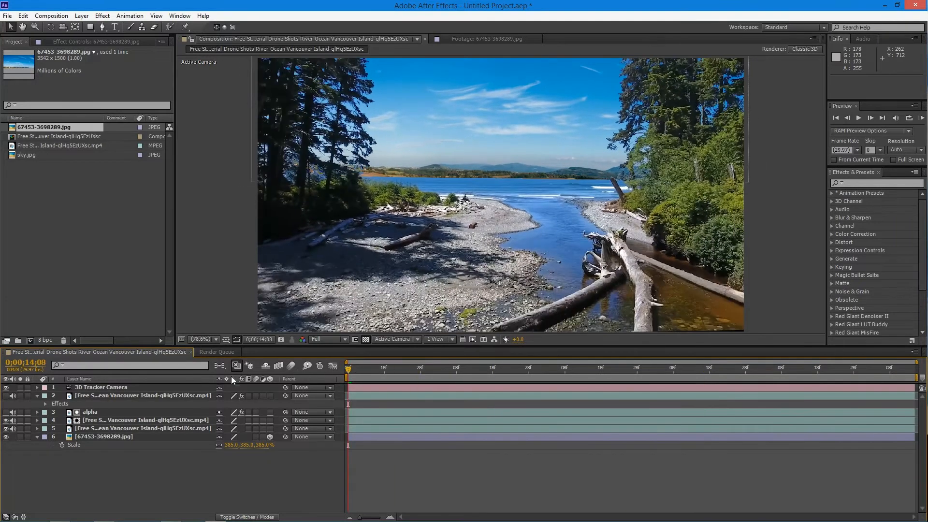
Step: Push the sky image layer farther from the camera, to a Z position of about 44819
left_click(160, 429)
left_click(150, 437)
key("p")
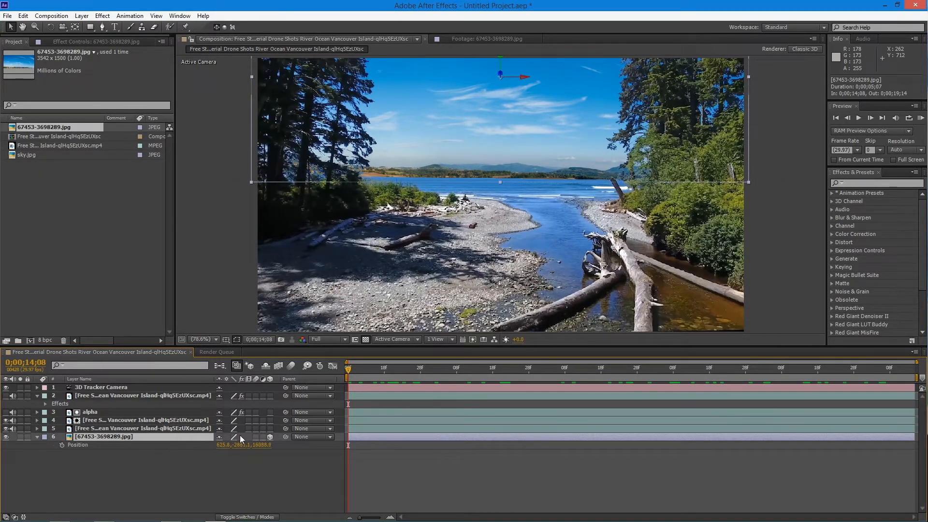
left_click_drag(263, 445, 558, 428)
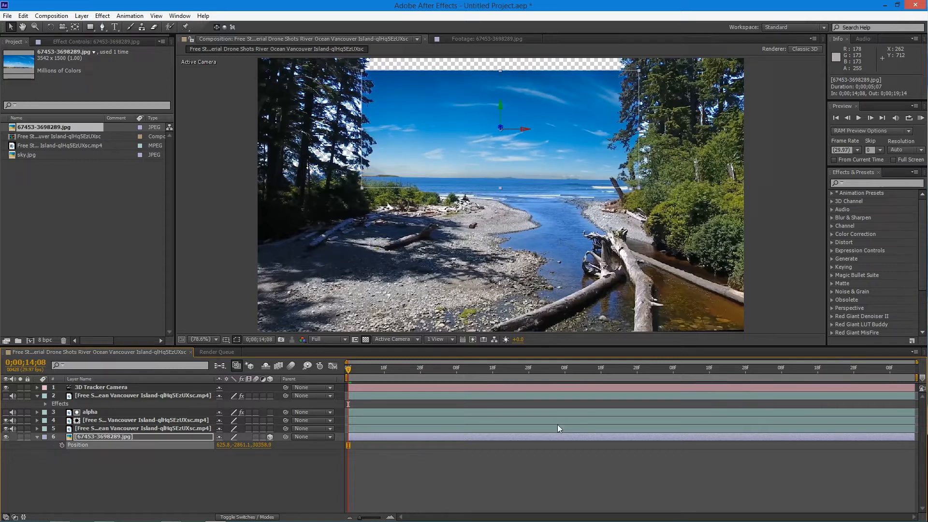
left_click_drag(261, 445, 926, 374)
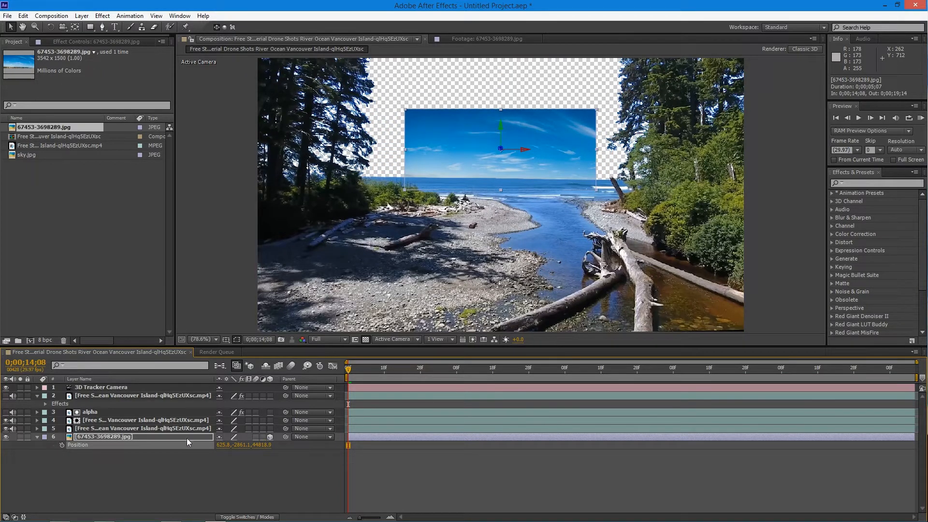
Step: Scale the sky image layer to 1075% and reposition it to about X 73, Y -8566 so it covers the sky
left_click(184, 430)
left_click(173, 439)
key("s")
left_click_drag(249, 445, 488, 230)
left_click_drag(500, 135, 500, 163)
key("shift")
left_click(494, 201)
left_click_drag(504, 200, 500, 147)
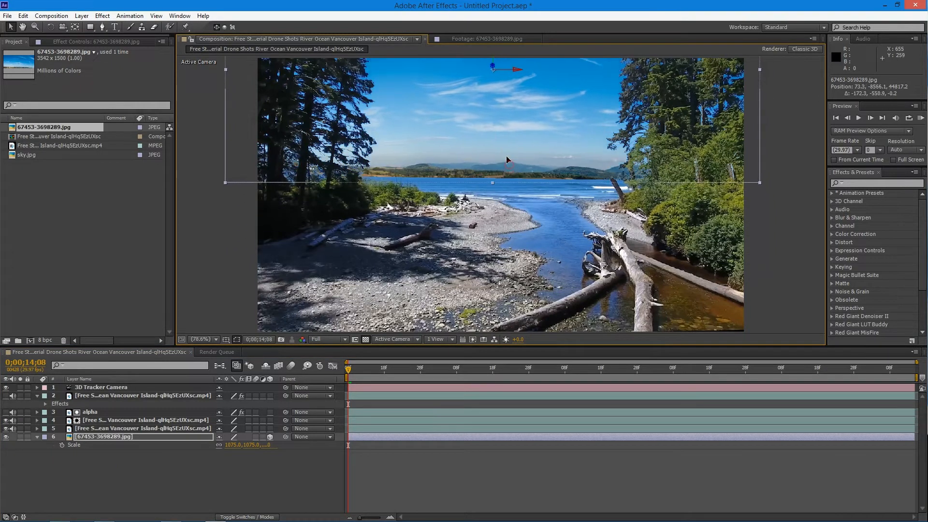
Step: Play back the composition to check how the new sky moves with the footage
left_click(289, 468)
key("space")
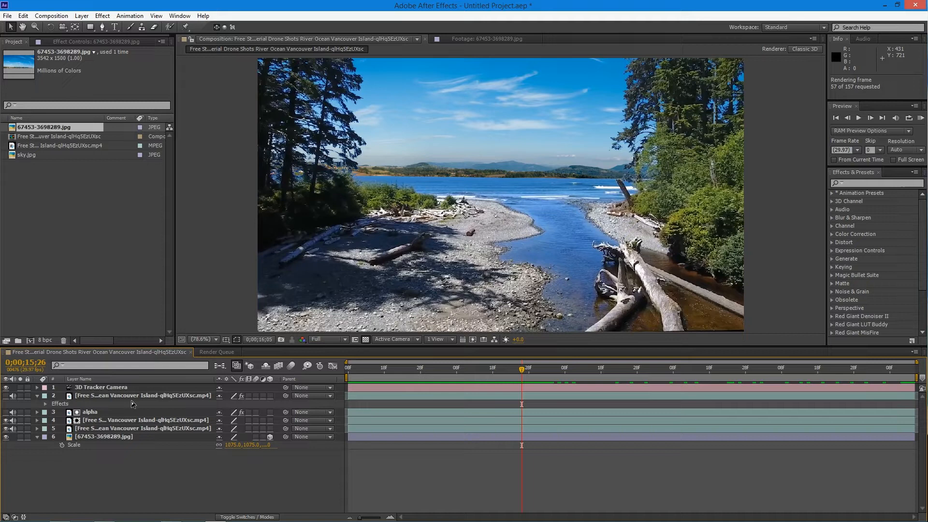
key("space")
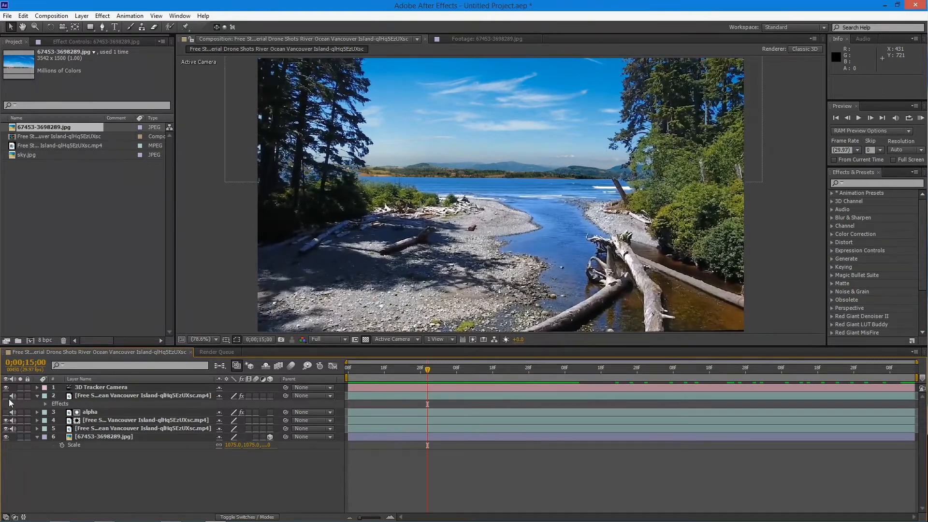
Step: Mute the audio of the footage layers, preview the composition, and return the playhead to 0;00;14;08
left_click_drag(17, 423, 14, 429)
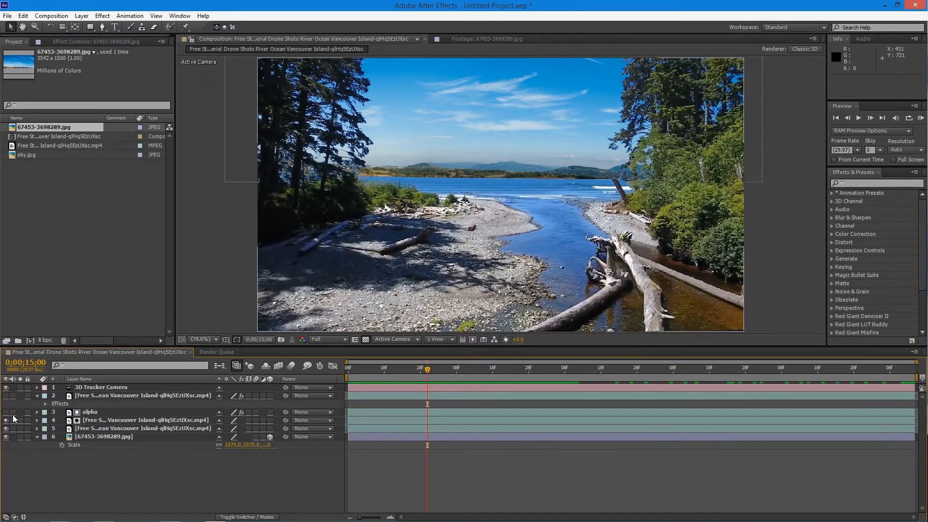
key("space")
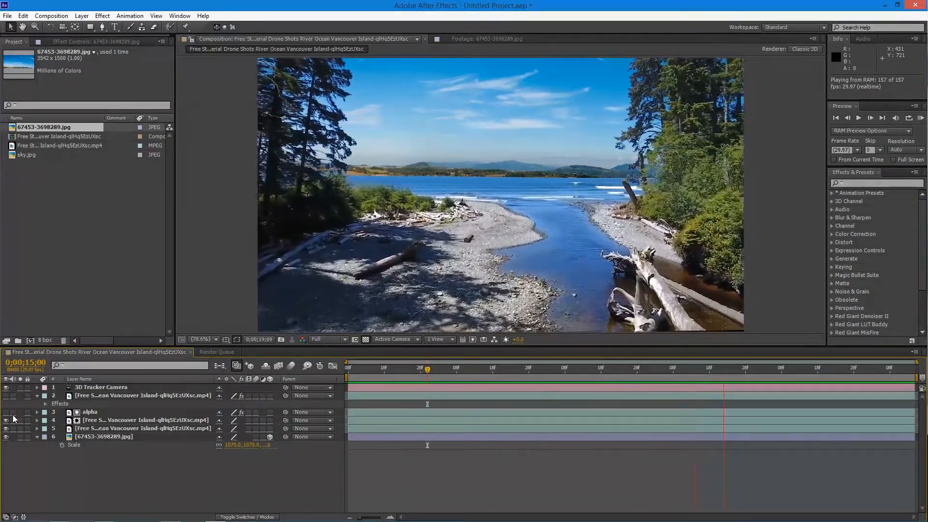
left_click(416, 374)
left_click_drag(430, 369, 333, 389)
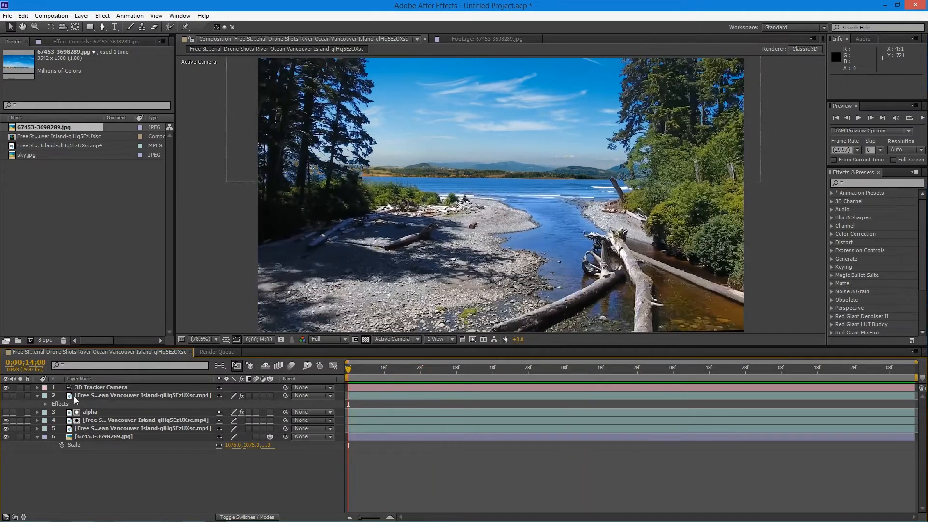
Step: Preview sky.jpg, add it to the composition directly above the 67453-3698289.jpg layer, and make it a 3D layer
double_click(35, 156)
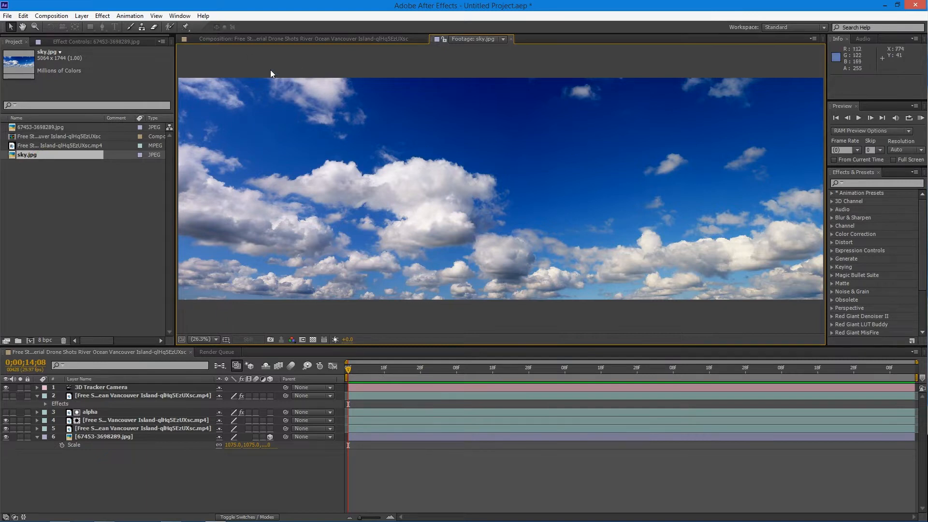
left_click(309, 43)
left_click_drag(59, 155, 157, 434)
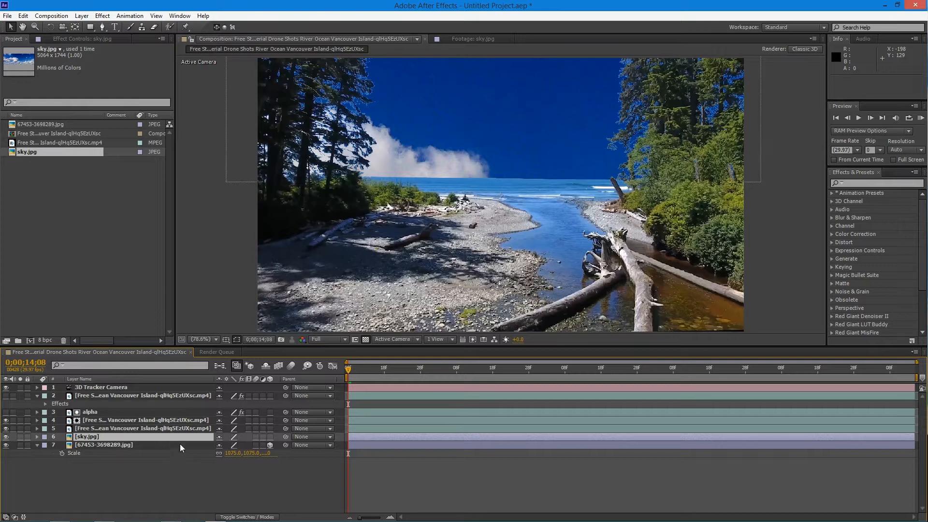
left_click(270, 437)
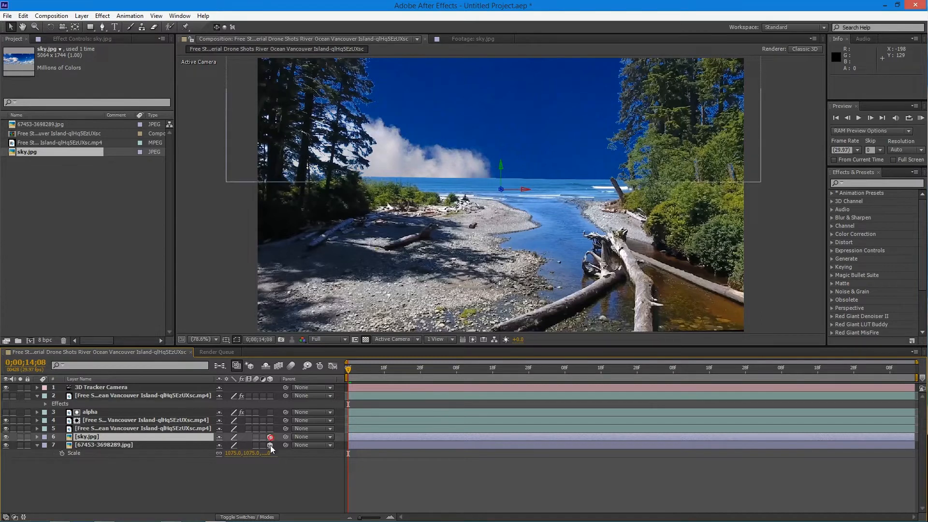
Step: Copy the position of the 67453-3698289.jpg layer onto the sky.jpg layer
left_click(139, 446)
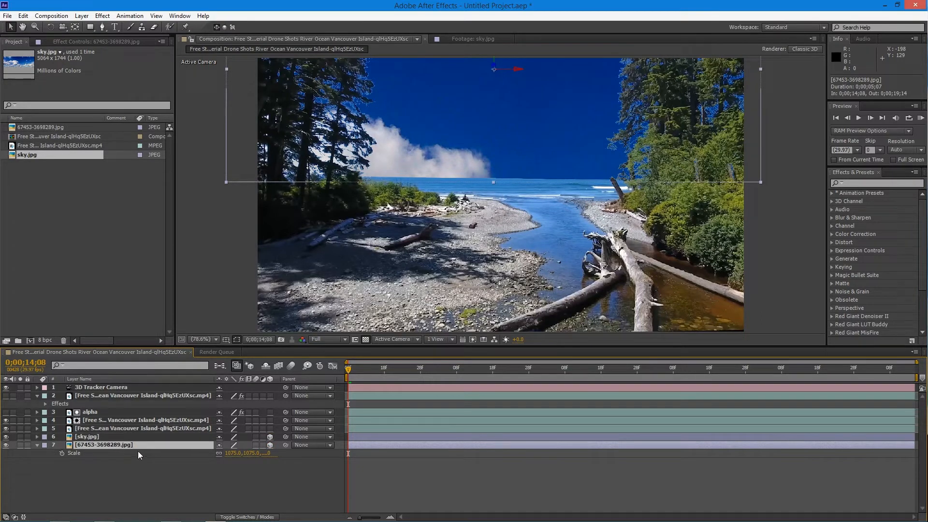
key("p")
left_click(100, 454)
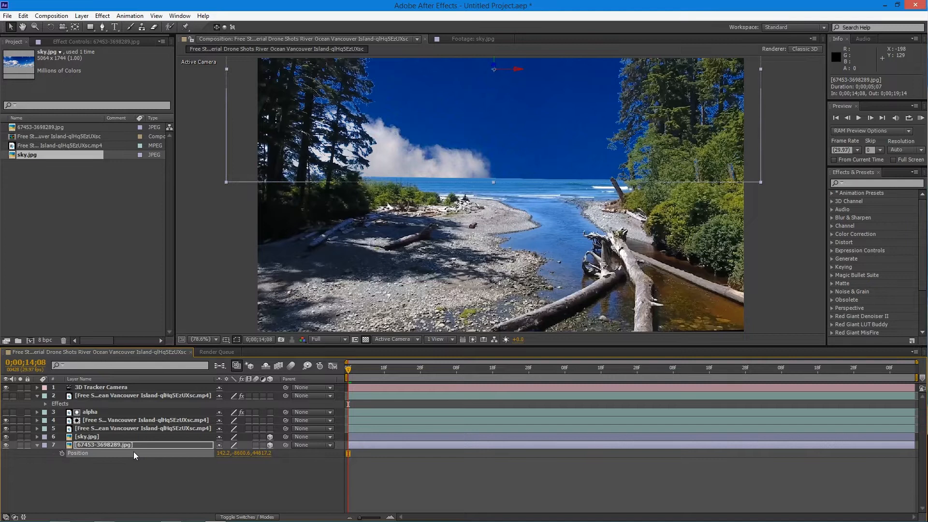
left_click(106, 434)
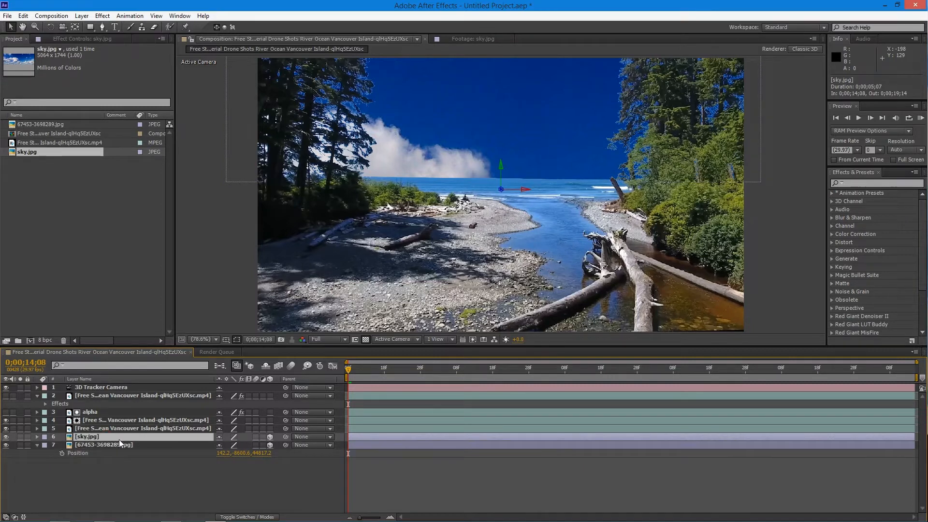
key("p")
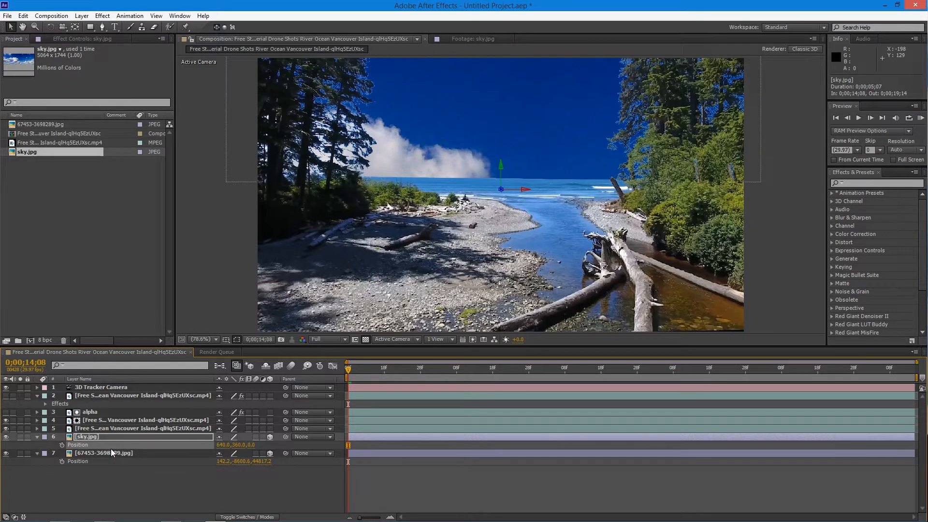
key("ctrl+v")
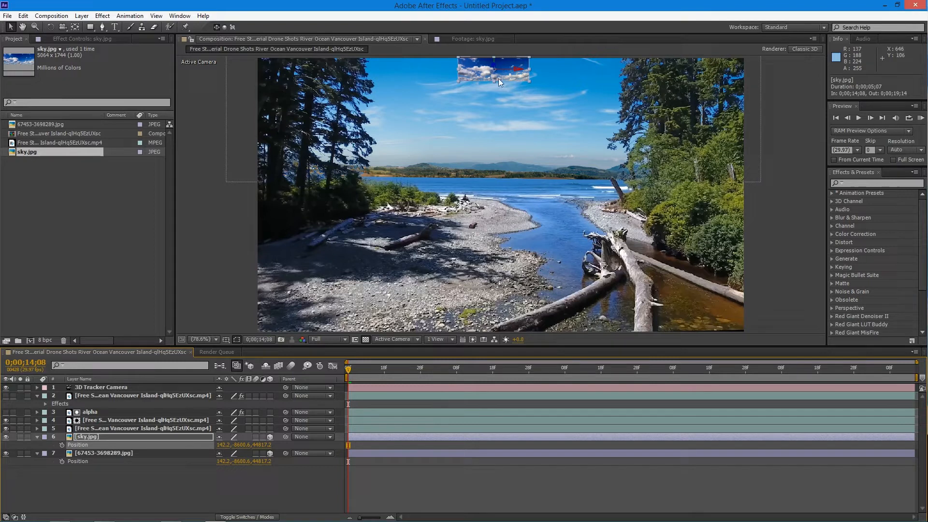
Step: Scale the sky.jpg layer to 770% and nudge it slightly to about X 452, Y -8394
key("s")
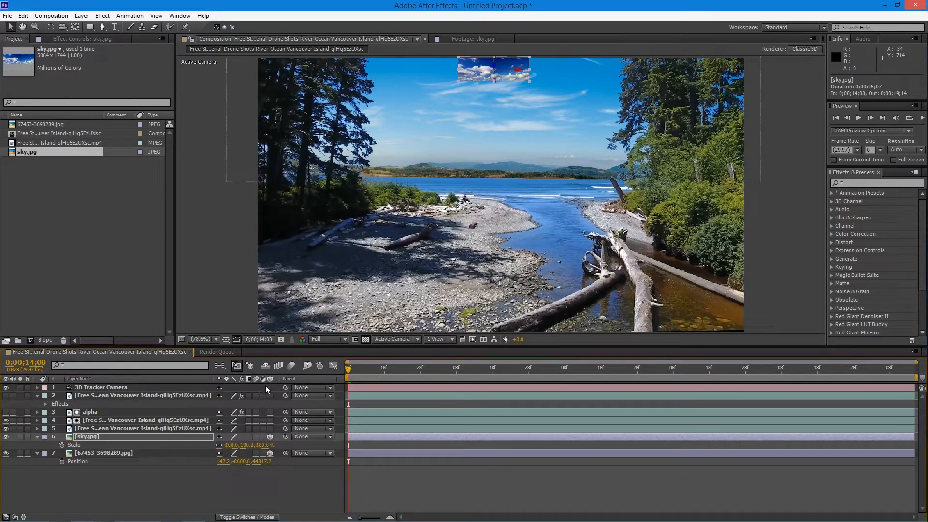
left_click_drag(230, 444, 286, 439)
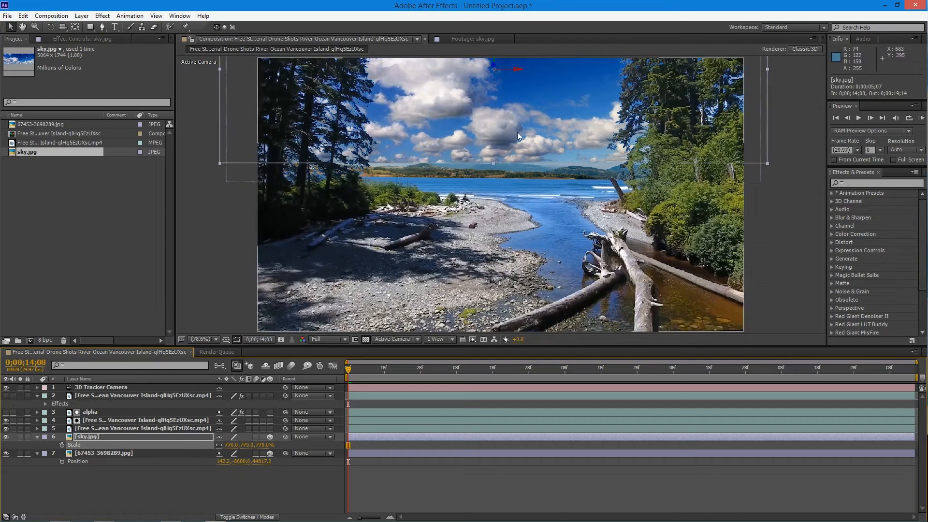
left_click_drag(518, 122, 522, 125)
left_click(245, 498)
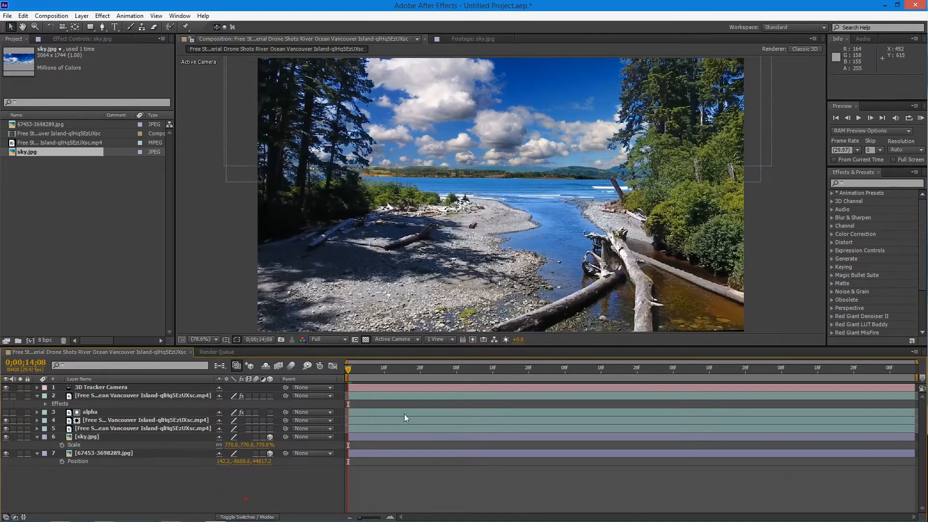
Step: Bring the sky.jpg layer closer to the camera, to a Z position of about 36157, scrubbing the timeline to check its motion
left_click_drag(376, 376, 709, 379)
key("Home")
left_click(181, 436)
key("p")
left_click_drag(263, 444, 174, 432)
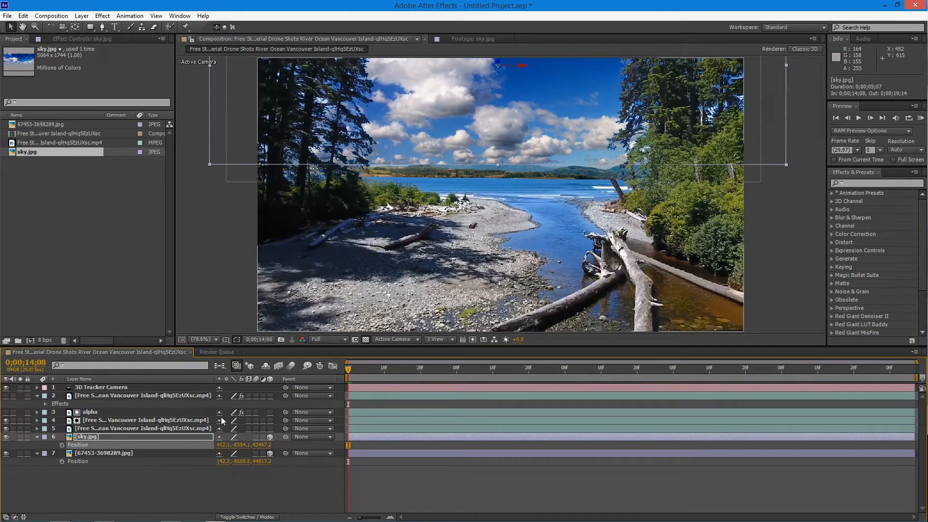
left_click(240, 488)
left_click_drag(349, 369, 710, 365)
key("KP_0")
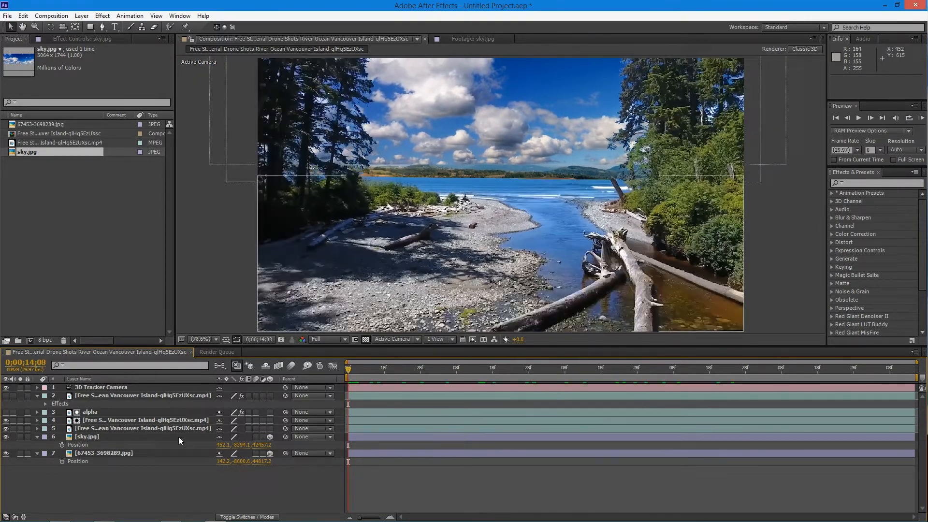
left_click_drag(266, 445, 108, 441)
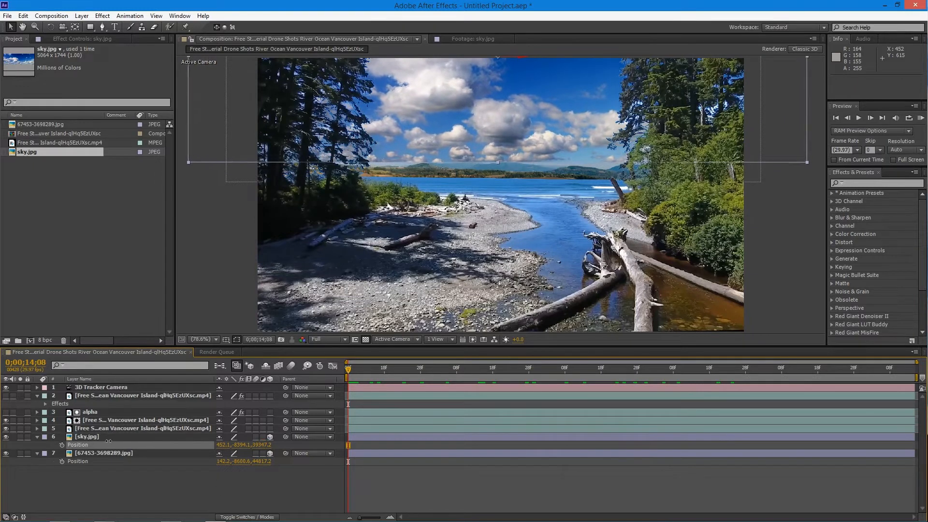
left_click_drag(257, 445, 102, 441)
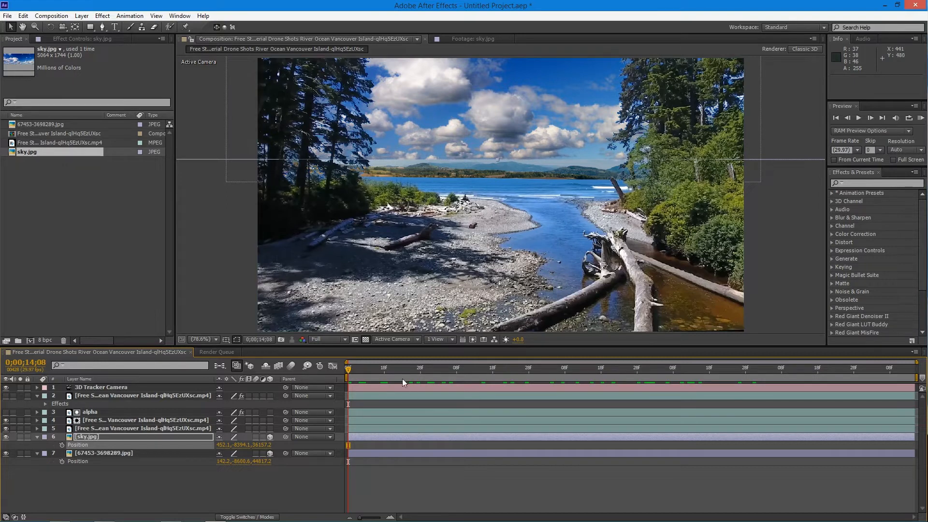
Step: Add a rectangular mask covering the whole sky.jpg layer
left_click(111, 437)
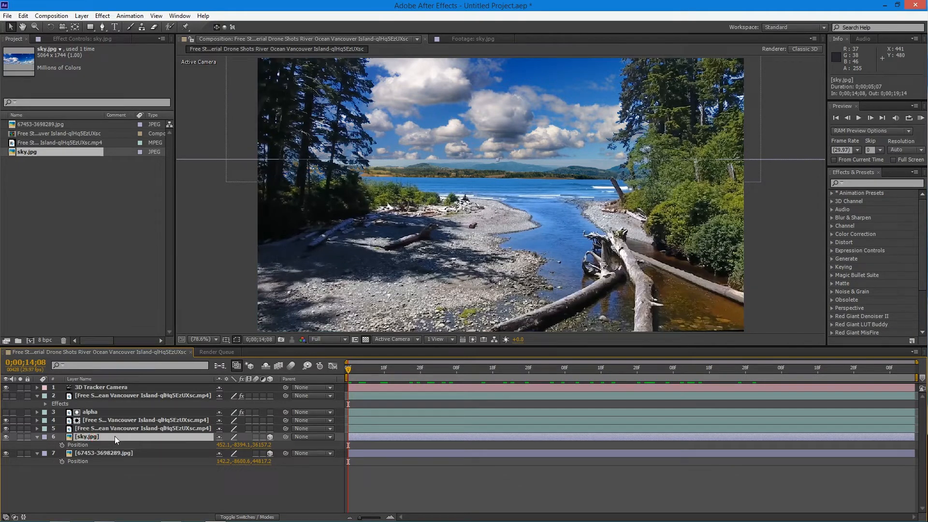
double_click(90, 28)
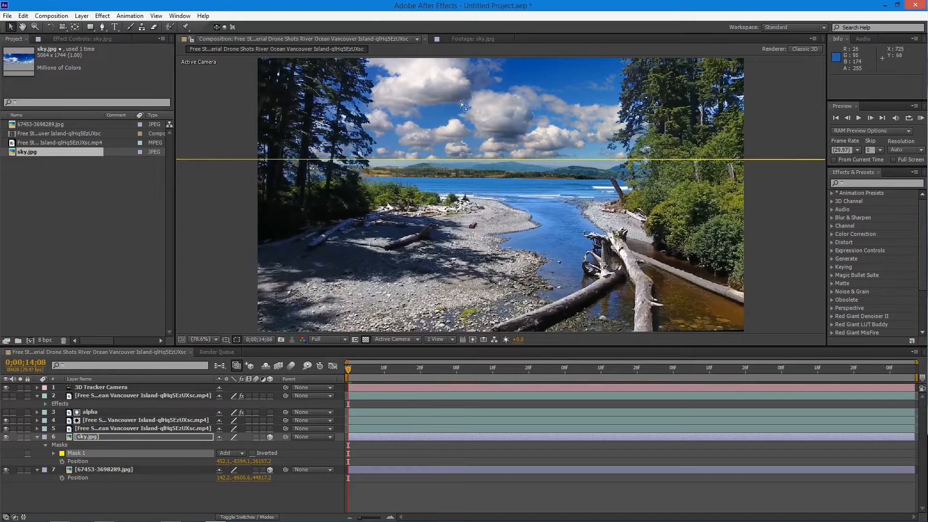
left_click(207, 341)
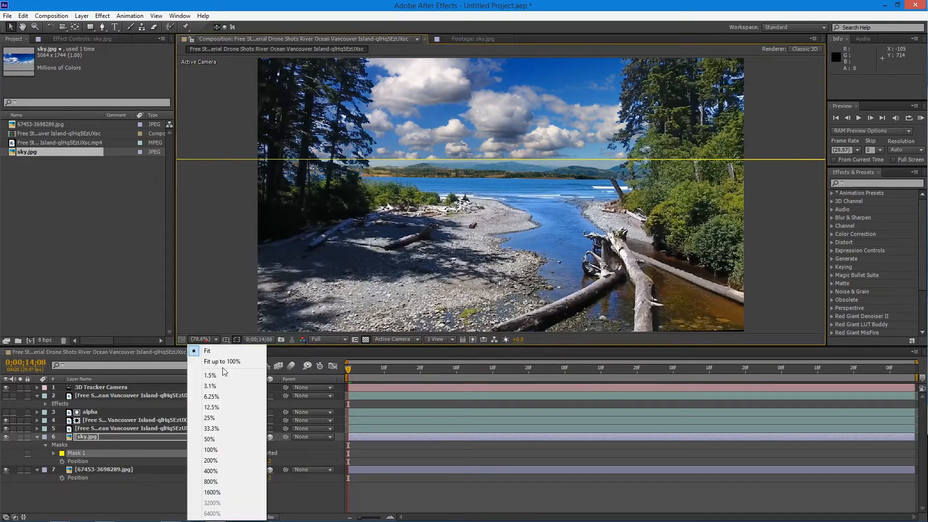
left_click(213, 429)
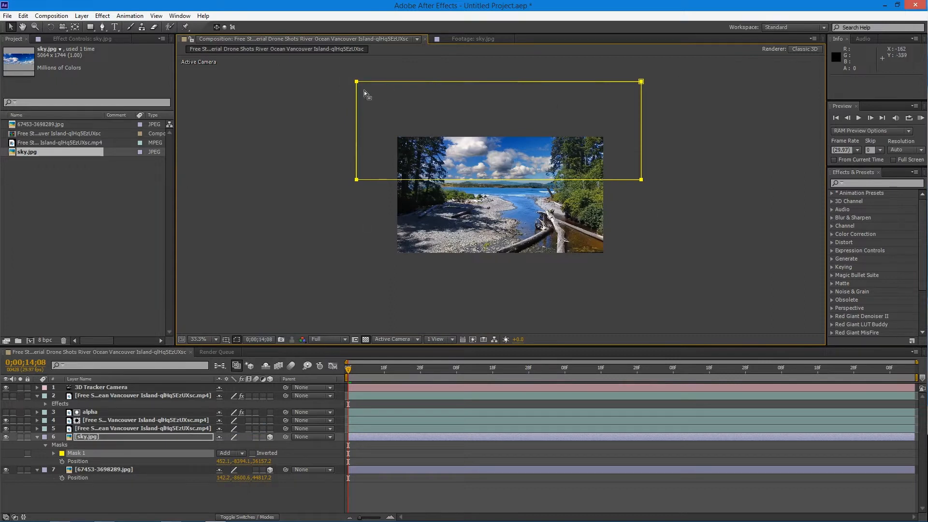
Step: Scale the sky.jpg layer down to 634% and move it down to about X 783, Y -7137 so it meets the horizon
left_click(99, 438)
key("s")
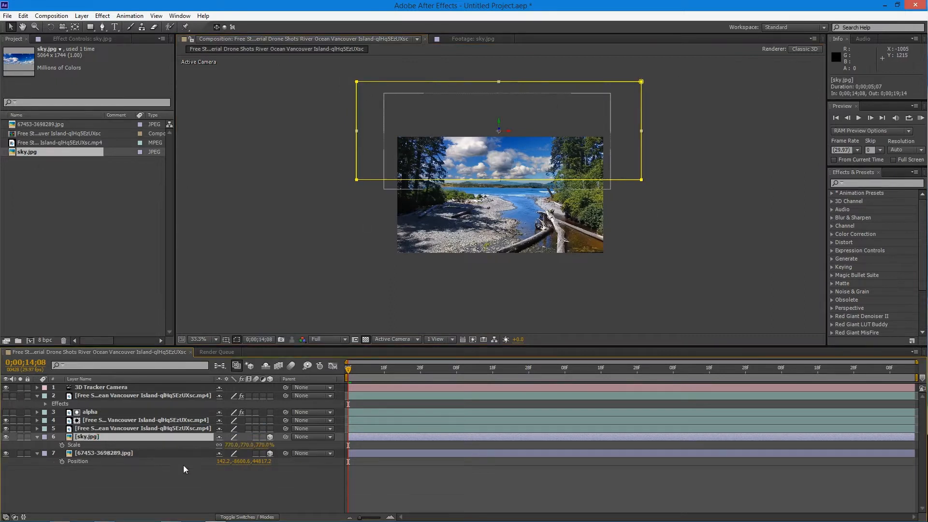
left_click_drag(229, 445, 169, 439)
left_click_drag(494, 156, 503, 159)
left_click(196, 342)
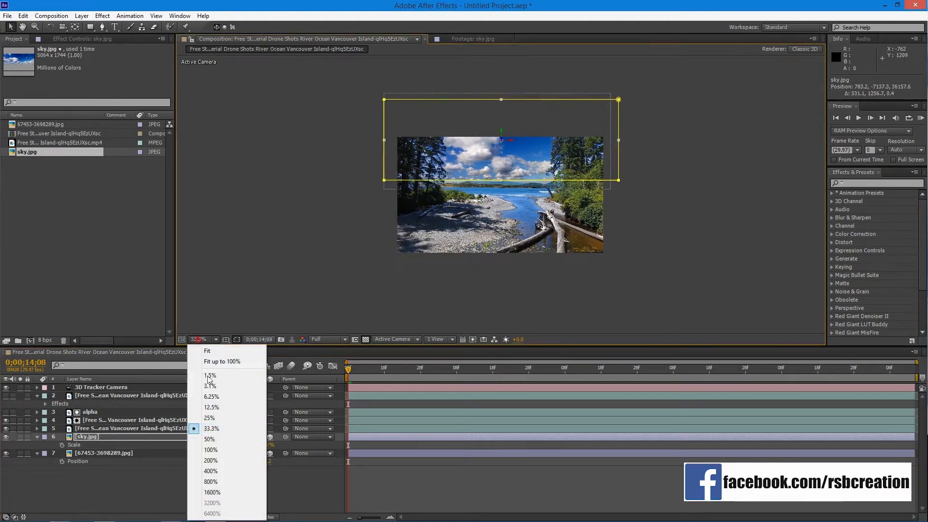
left_click(220, 432)
Step: Feather the sky.jpg layer's mask by 80 pixels
left_click(99, 438)
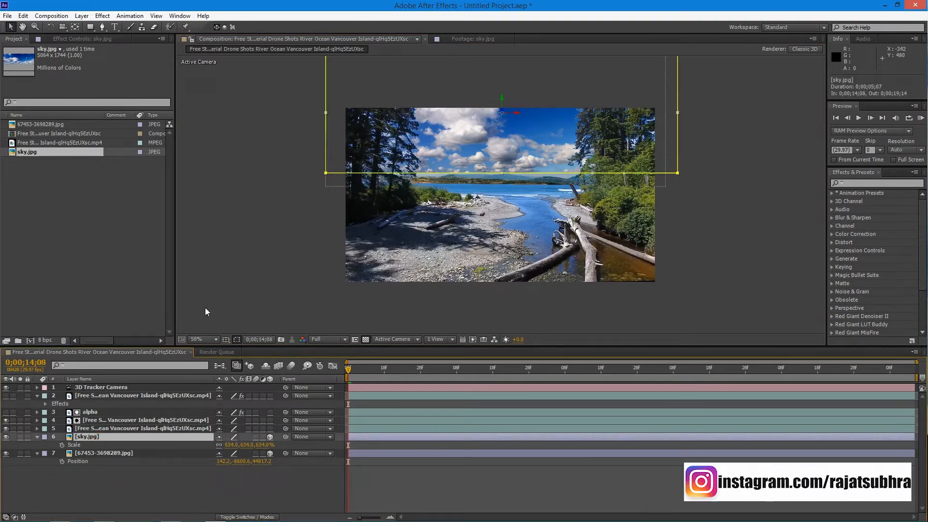
key("m")
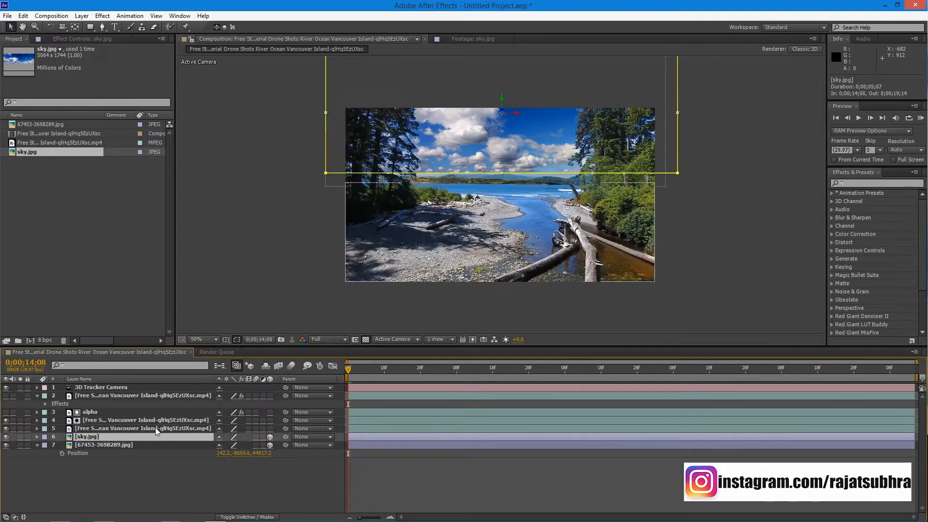
key("m")
left_click(232, 463)
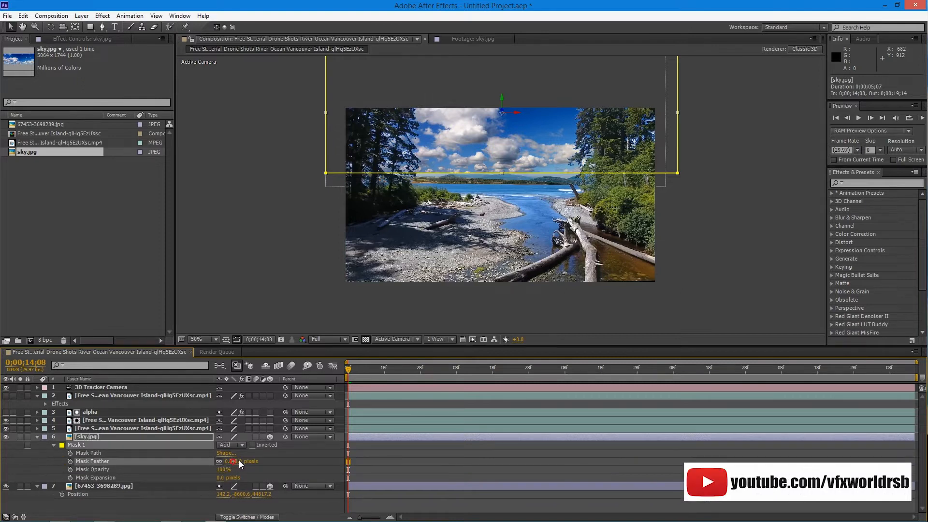
left_click_drag(270, 461, 283, 462)
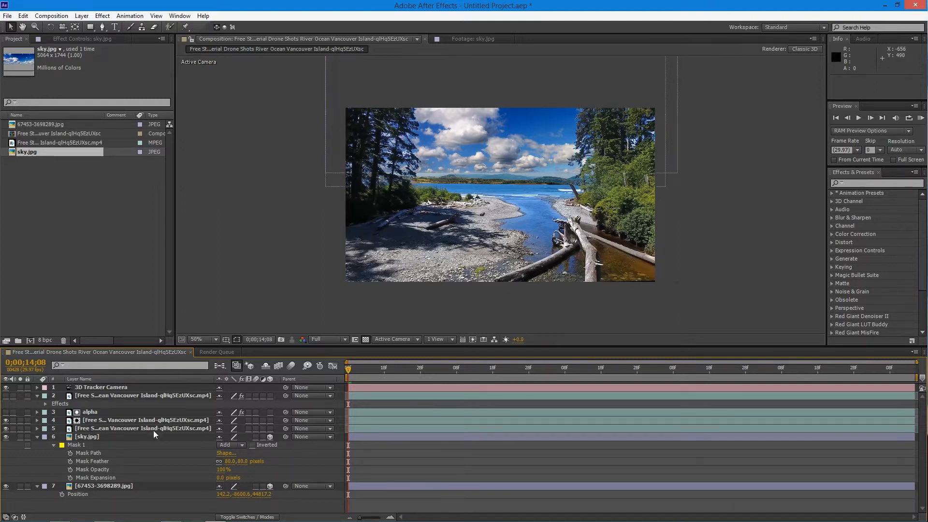
Step: Raise the two lower corners of the sky.jpg mask above the horizon so the clouds fade out earlier
left_click(106, 446)
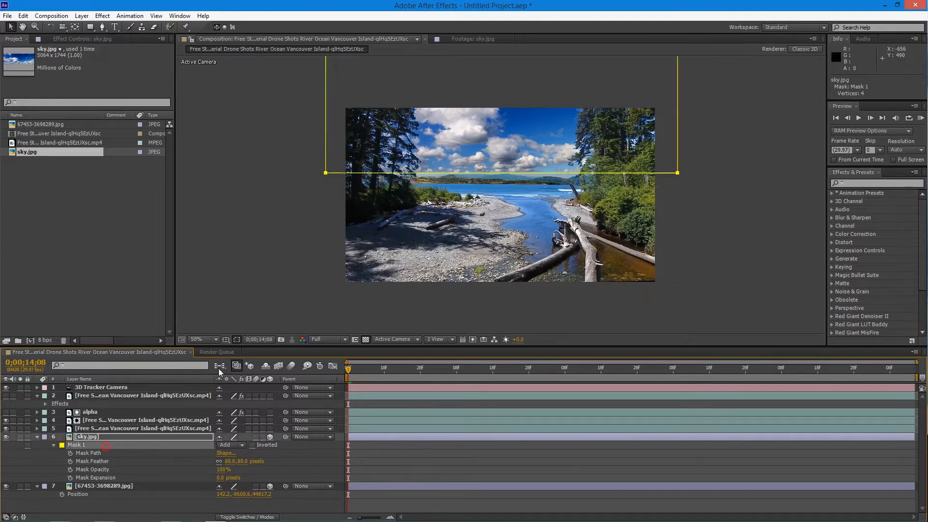
left_click(326, 173)
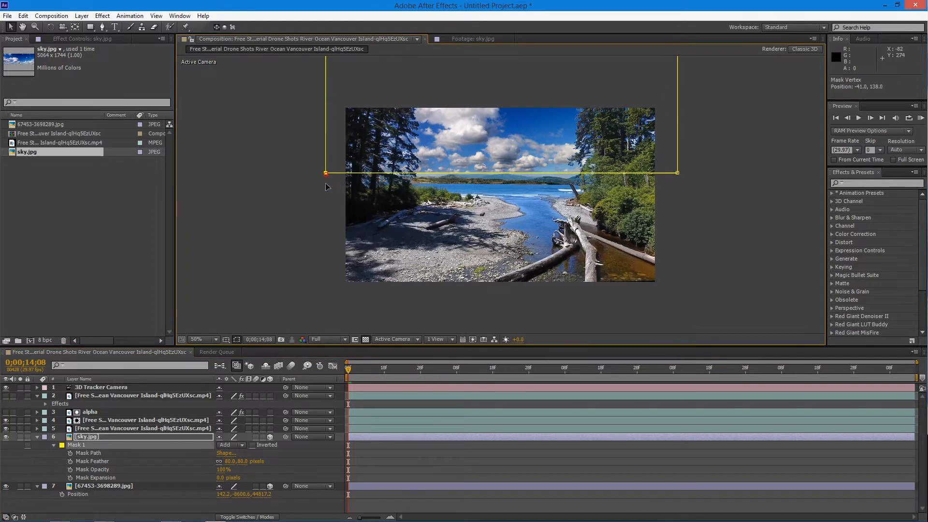
left_click_drag(326, 173, 330, 146)
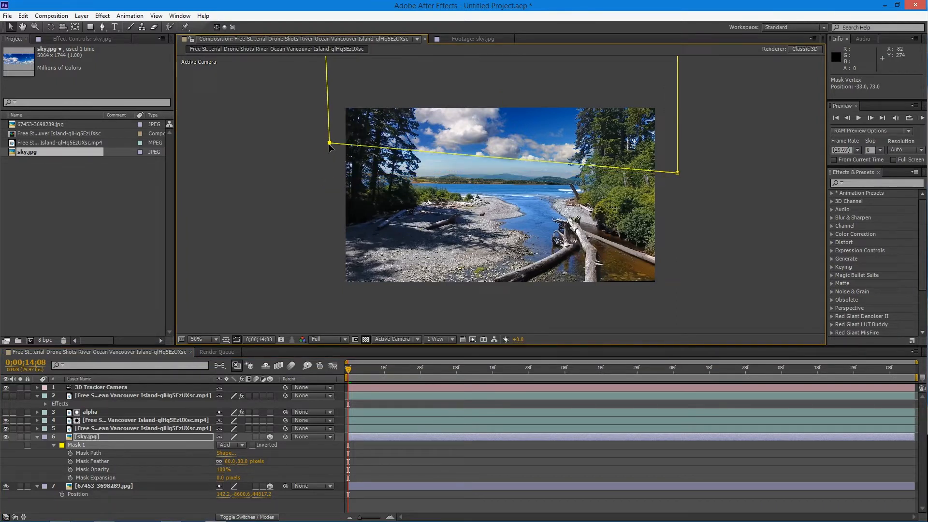
left_click_drag(678, 172, 679, 158)
left_click_drag(327, 144, 320, 149)
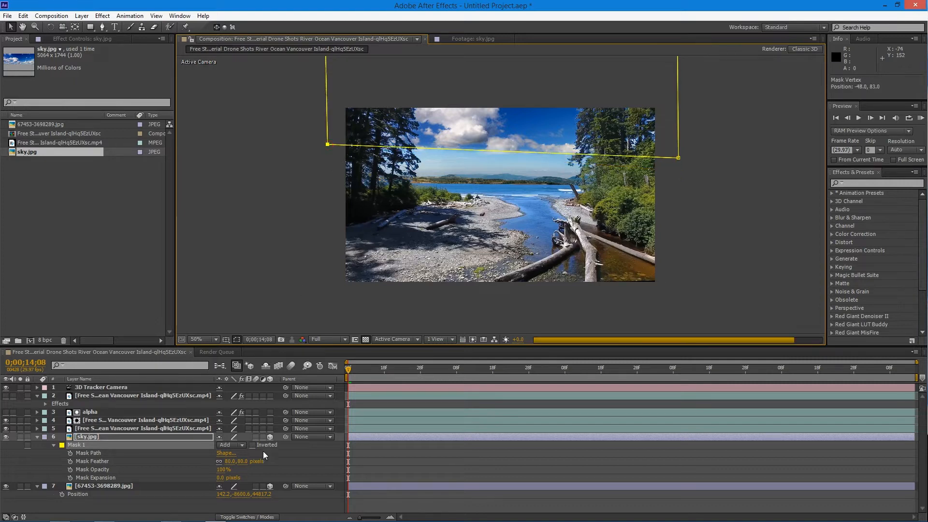
Step: Increase the sky.jpg mask feather to 178 pixels and lower the mask's two bottom corners to just above the horizon
left_click_drag(242, 461, 291, 456)
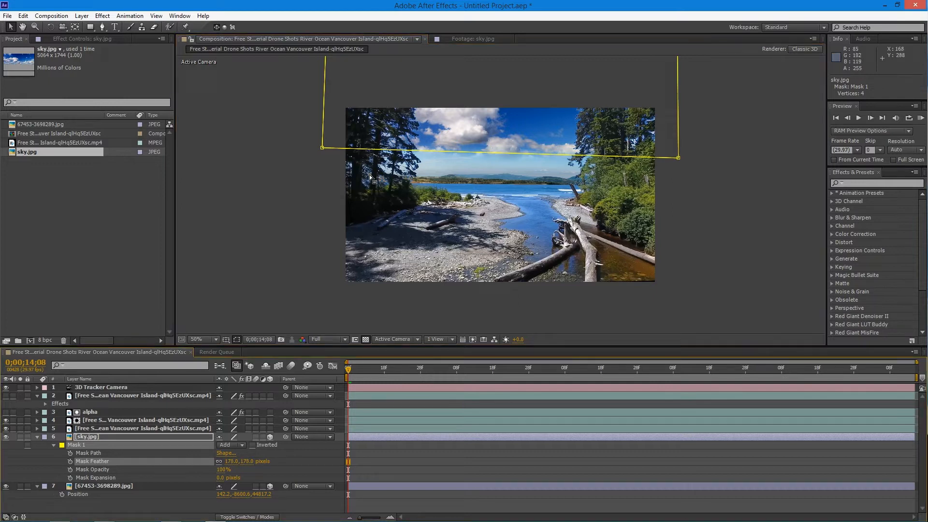
left_click_drag(323, 148, 325, 167)
left_click_drag(678, 158, 682, 170)
left_click(205, 340)
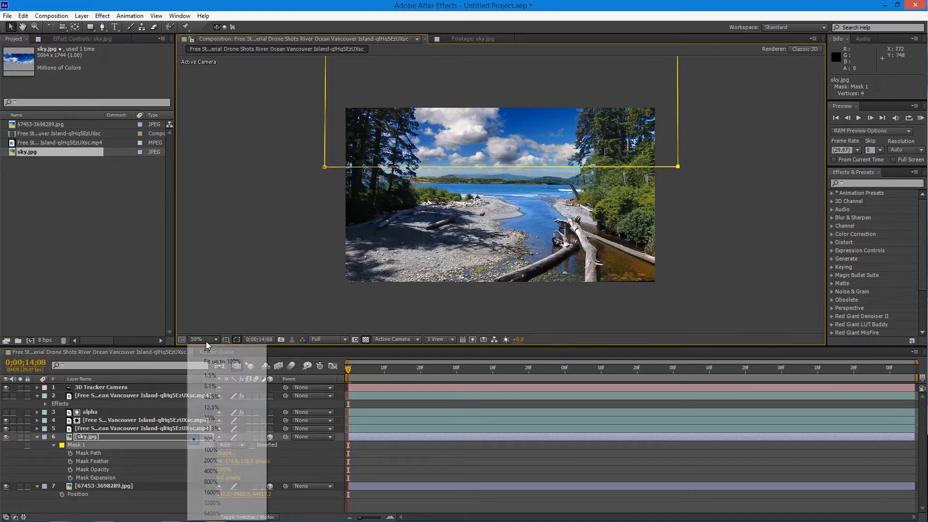
left_click(231, 361)
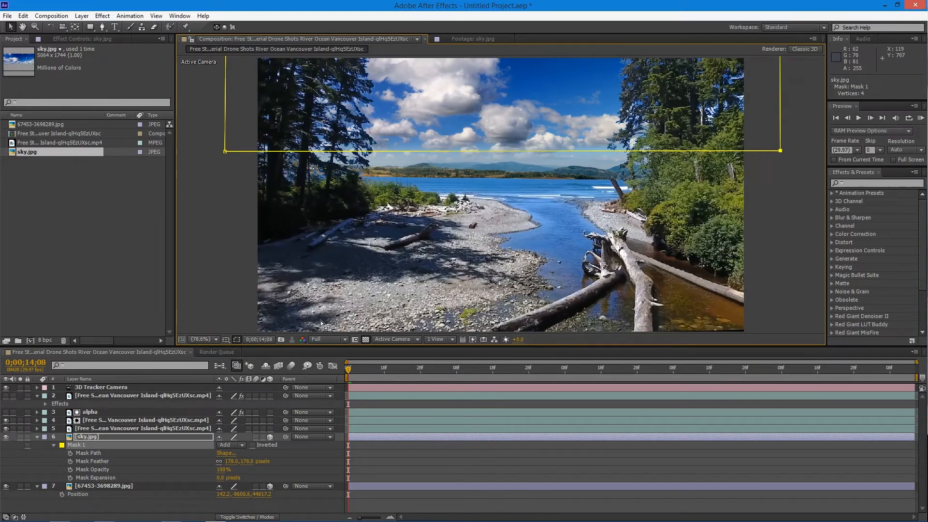
Step: Lower the bottom corners of the sky.jpg mask slightly so its lower edge sits level just above the horizon
left_click(304, 480)
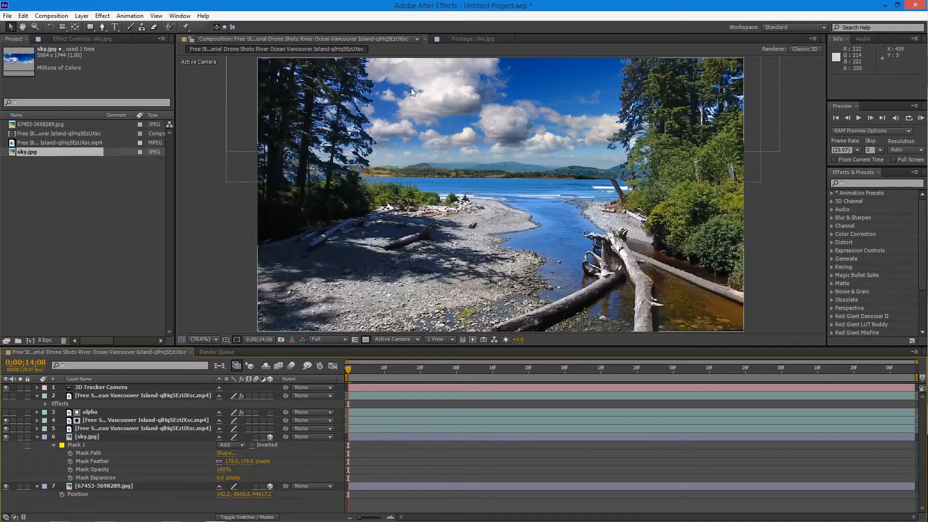
left_click(123, 446)
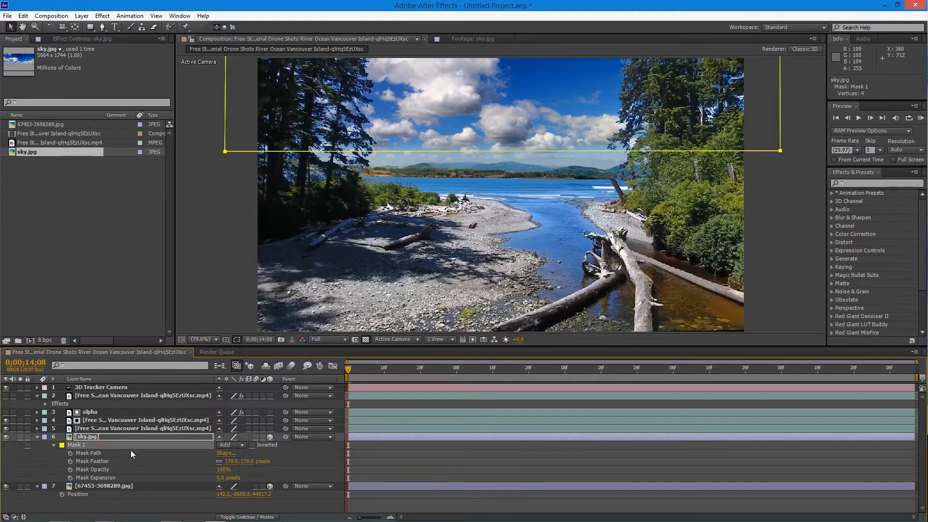
left_click_drag(782, 151, 782, 156)
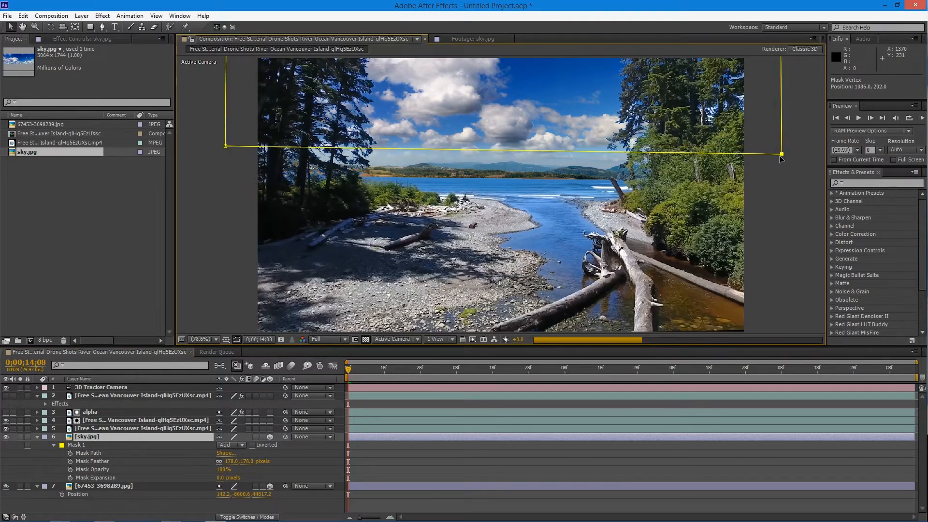
left_click(318, 446)
Step: Play and scrub through the footage to check the sky blend, and return the time to 0;00;14;08
key("space")
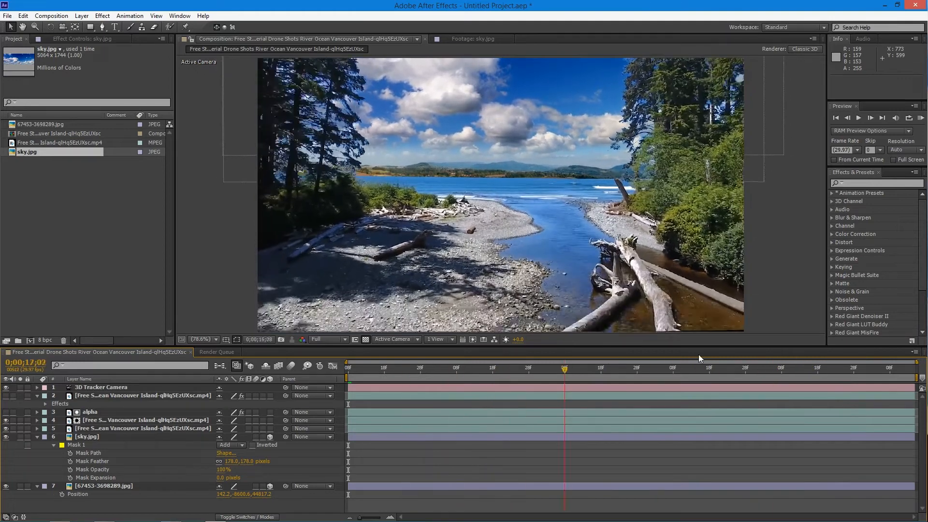
key("space")
left_click_drag(450, 377, 684, 372)
left_click_drag(609, 371, 256, 428)
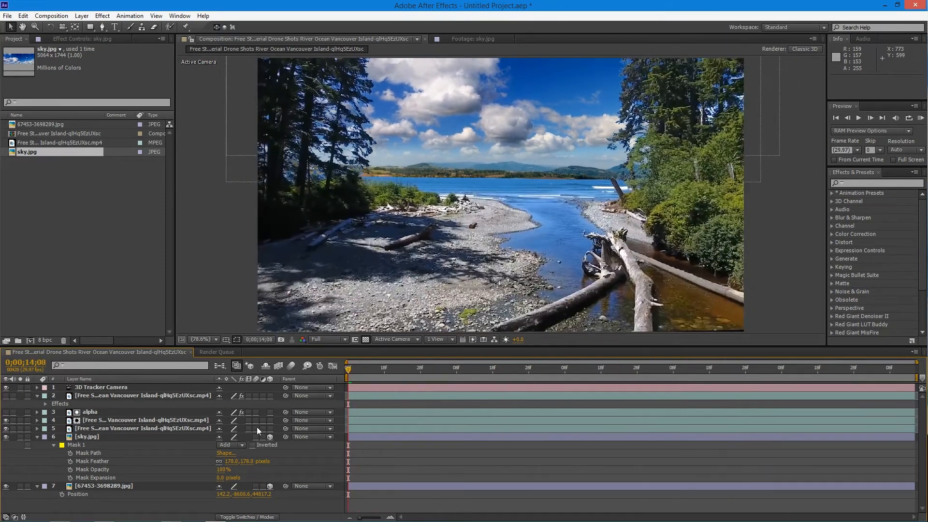
Step: Collapse the expanded mask properties of sky.jpg and the effects of the hidden tracked footage layer
left_click(37, 437)
left_click(72, 466)
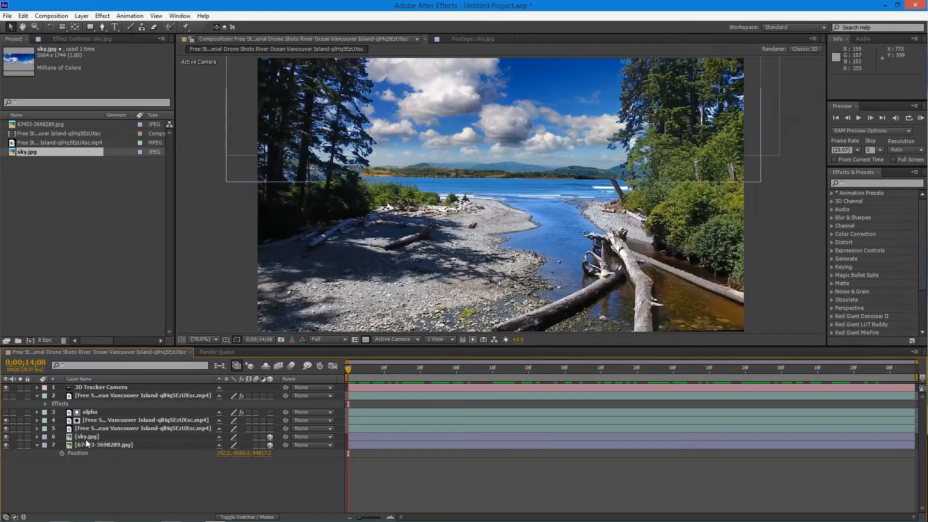
left_click(107, 477)
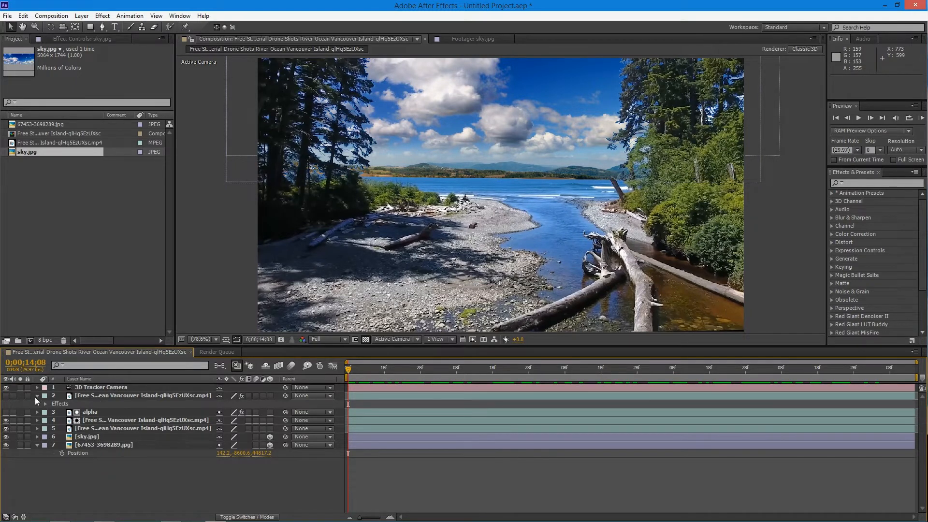
left_click(36, 396)
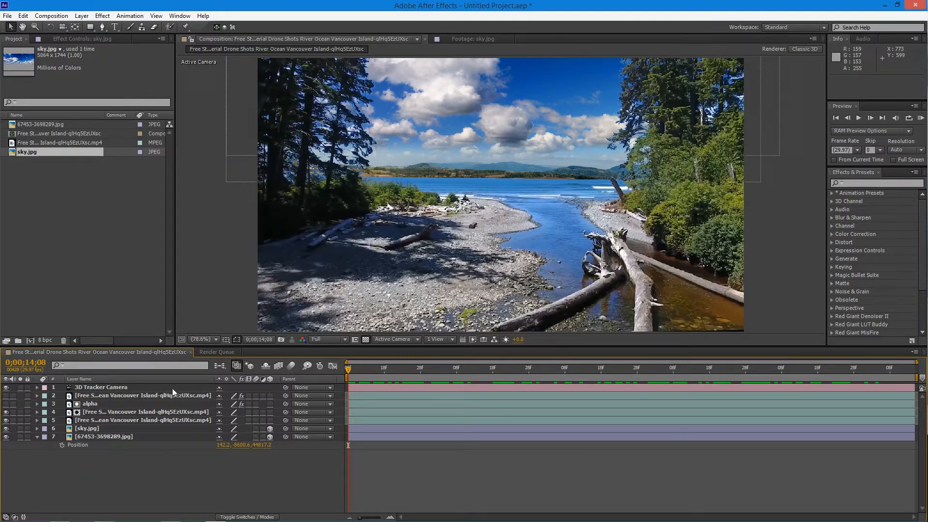
Step: Create a new adjustment layer above all the other layers
right_click(157, 471)
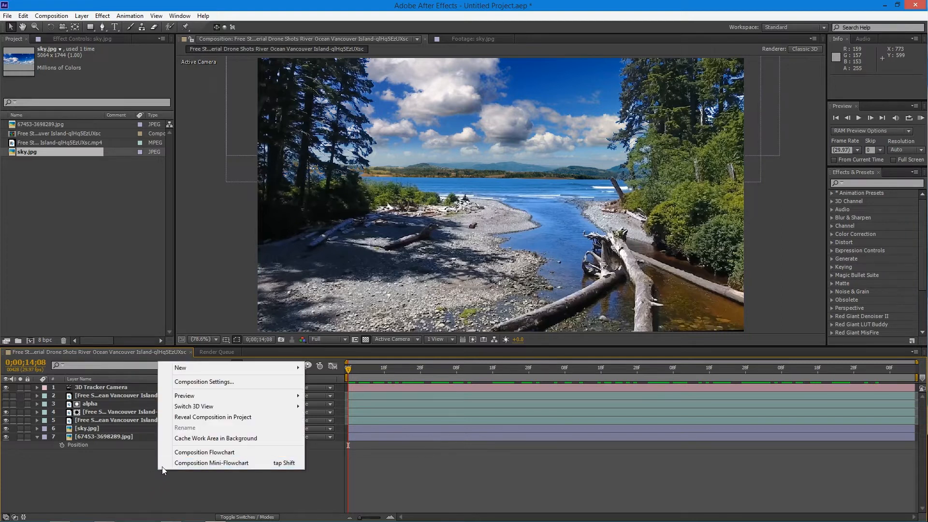
mouse_move(233, 370)
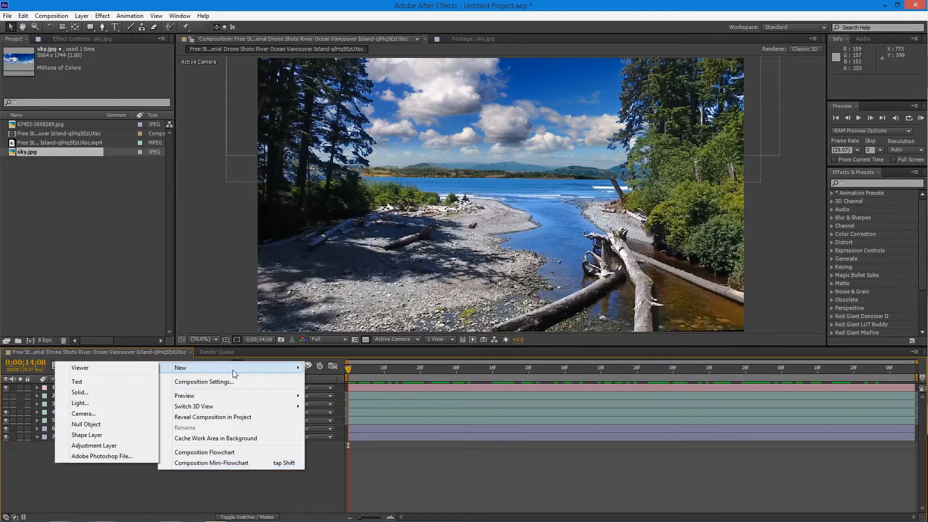
left_click(92, 445)
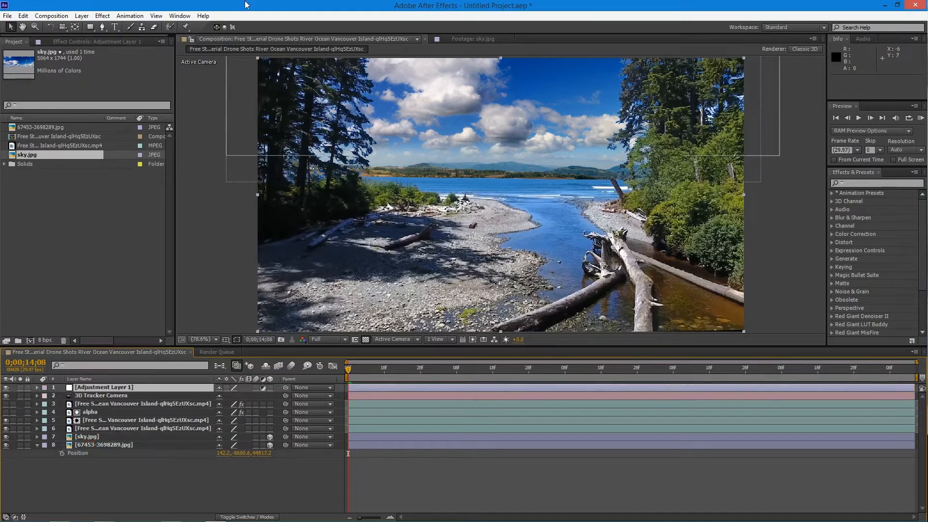
Step: Try a Tint effect on the adjustment layer, mapping black to a dark desaturated blue
right_click(105, 100)
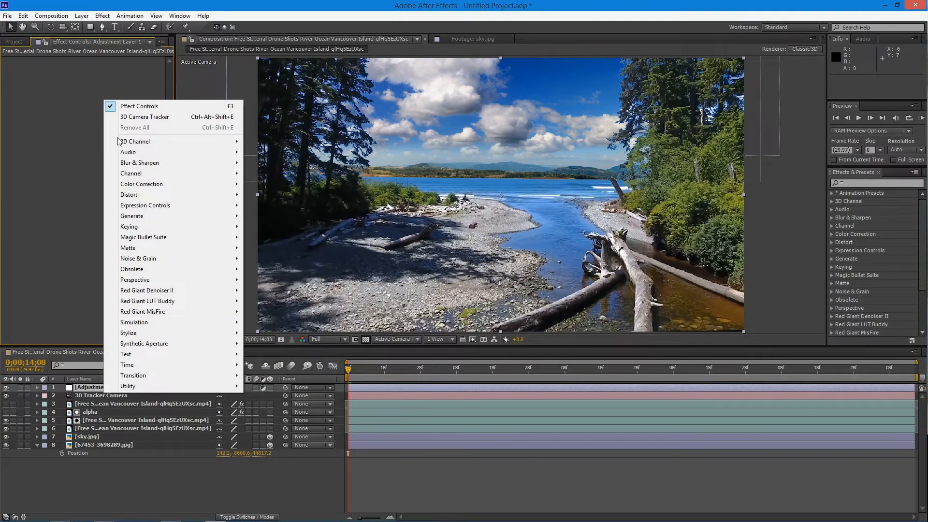
left_click(171, 190)
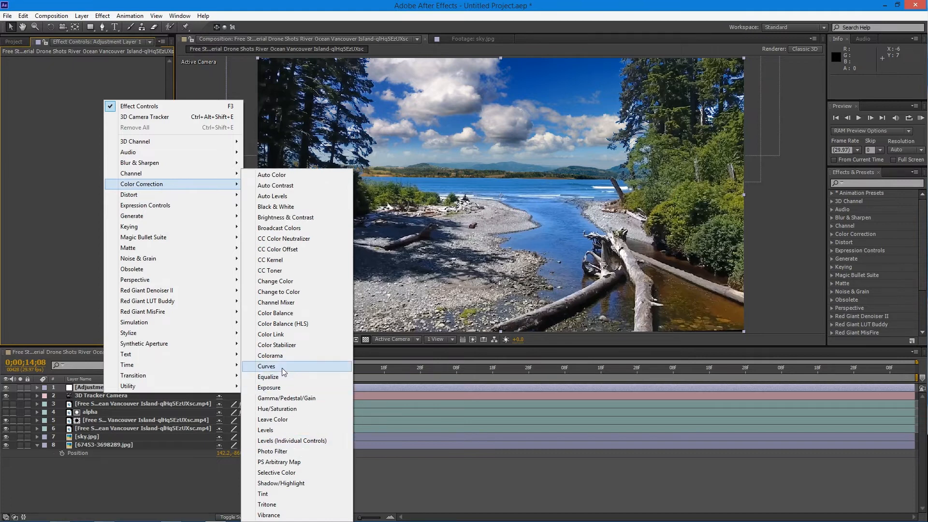
left_click(270, 493)
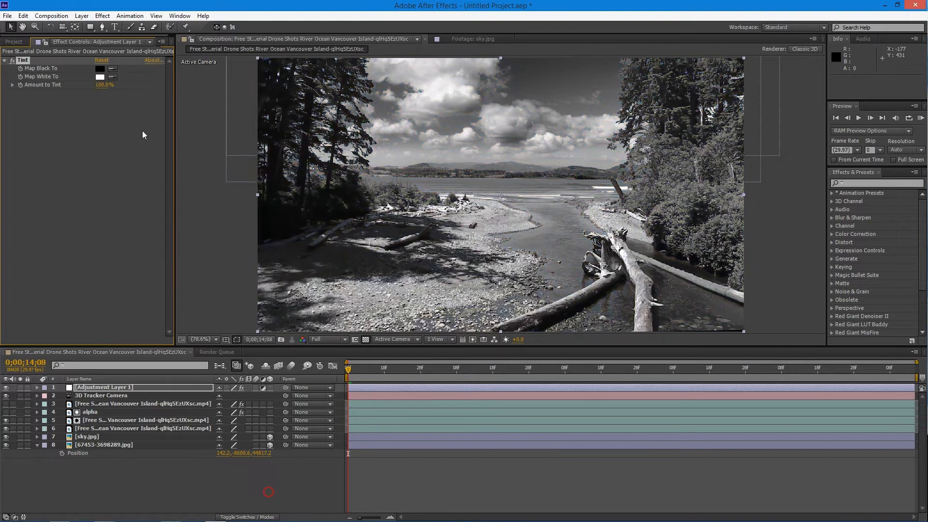
left_click(99, 69)
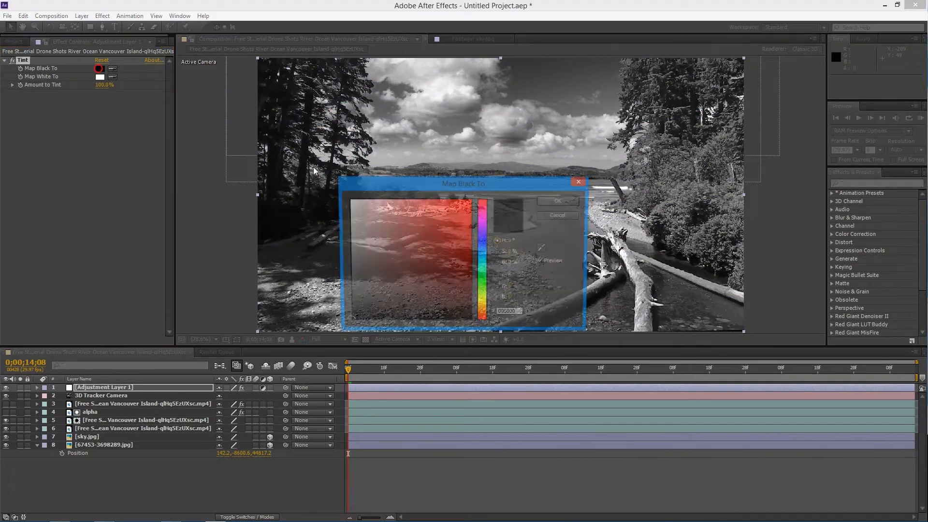
left_click_drag(484, 309, 485, 250)
left_click_drag(439, 245, 485, 190)
left_click_drag(435, 238, 382, 295)
left_click(559, 200)
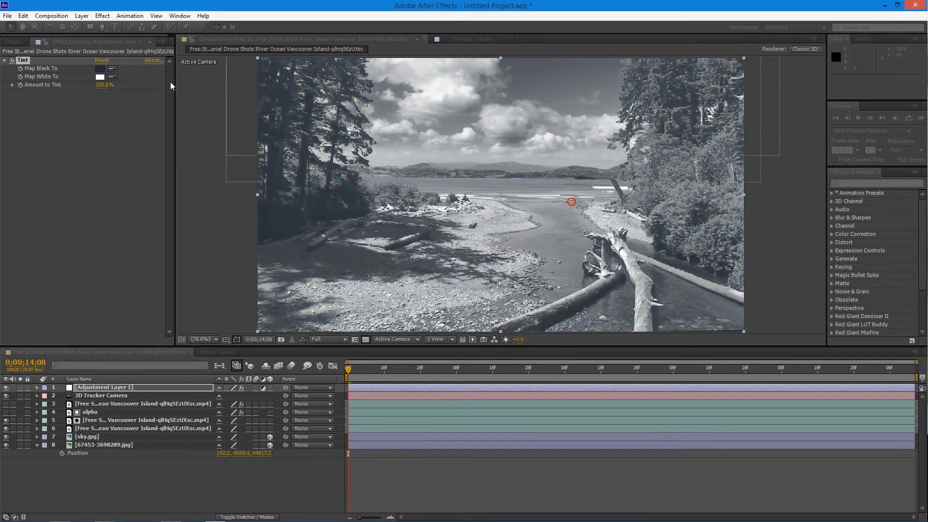
Step: Try mapping the Tint's white to a pale warm yellow, and remove the Tint effect from the adjustment layer
left_click(99, 76)
left_click_drag(424, 255, 490, 207)
mouse_move(485, 274)
left_mouse_down()
mouse_move(485, 244)
mouse_move(411, 242)
mouse_move(386, 210)
mouse_move(349, 200)
mouse_move(368, 242)
mouse_move(349, 200)
left_mouse_up()
left_click(560, 201)
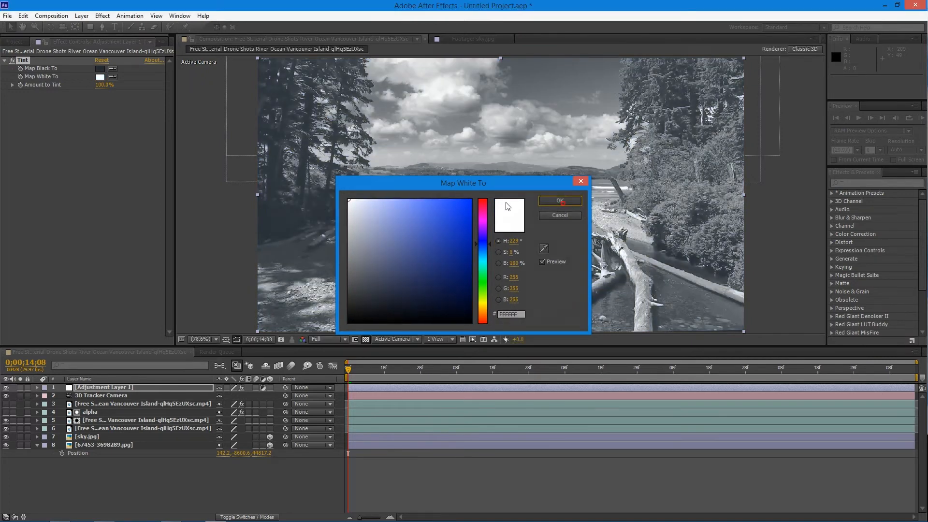
left_click(100, 76)
mouse_move(396, 258)
left_mouse_down()
mouse_move(365, 270)
mouse_move(349, 200)
left_mouse_up()
left_click(481, 302)
left_click(482, 307)
mouse_move(451, 275)
left_mouse_down()
mouse_move(382, 203)
mouse_move(356, 200)
left_mouse_up()
left_click(571, 201)
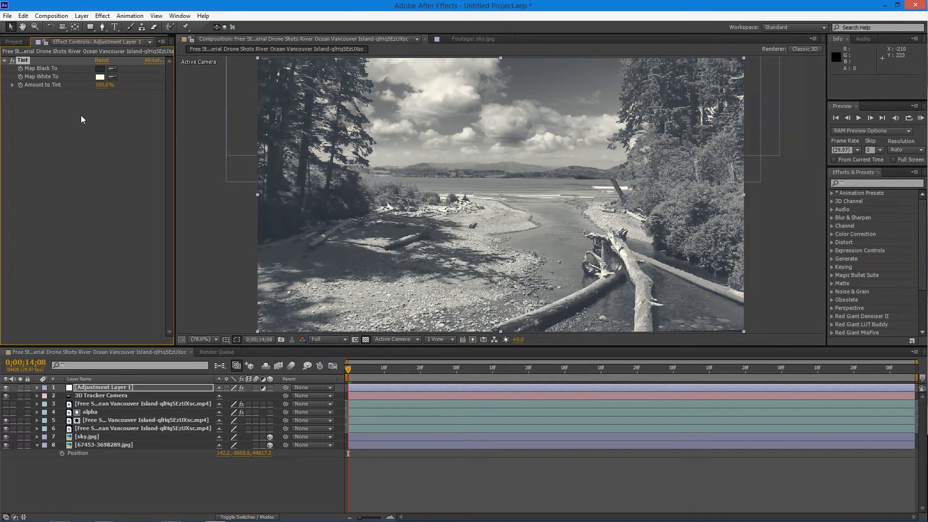
key("Delete")
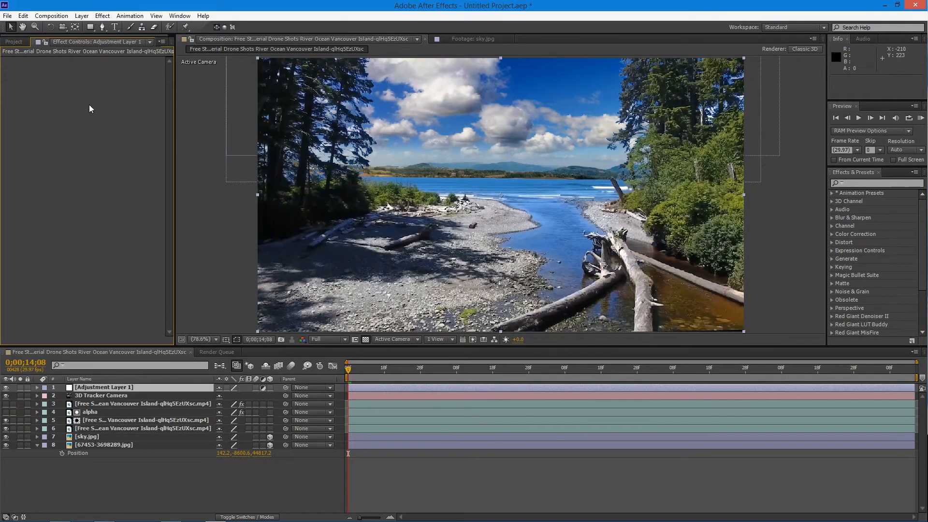
Step: Apply Curves to the adjustment layer and raise the RGB curve's midtones to brighten the image
right_click(155, 141)
mouse_move(209, 226)
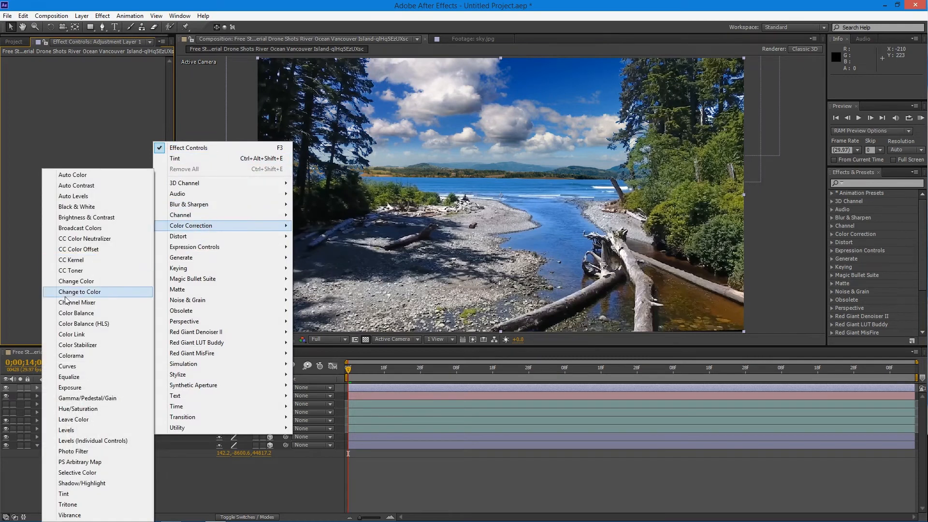
left_click(68, 366)
left_click_drag(55, 134, 54, 129)
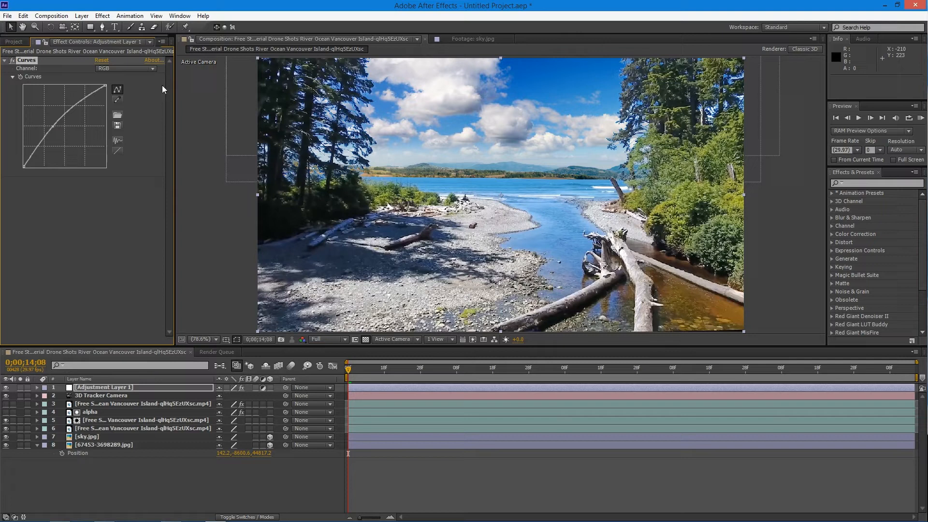
Step: Warm the image by bending the blue curve downward and raising the red curve slightly in the midtones
left_click(131, 68)
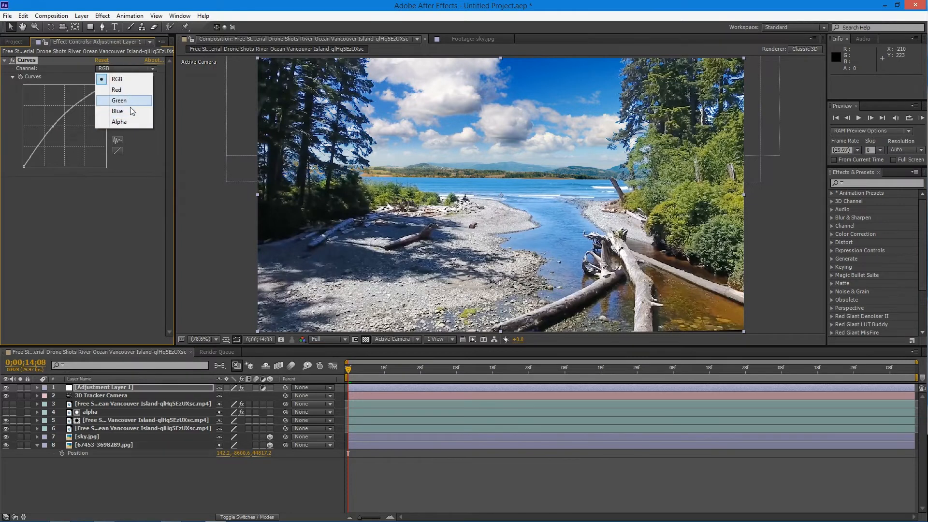
left_click(132, 109)
mouse_move(63, 131)
left_mouse_down()
mouse_move(69, 140)
mouse_move(60, 126)
left_mouse_up()
left_click(118, 69)
left_click(118, 89)
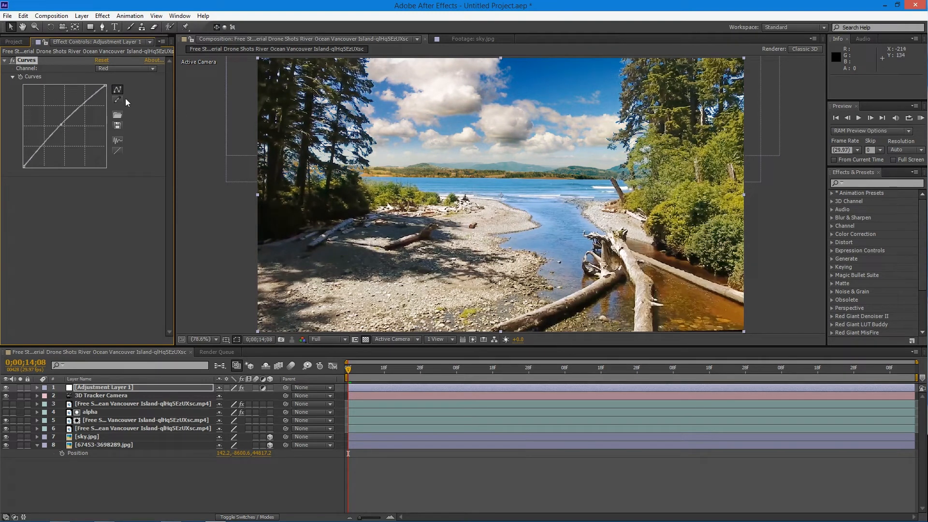
left_click(105, 69)
left_click(112, 109)
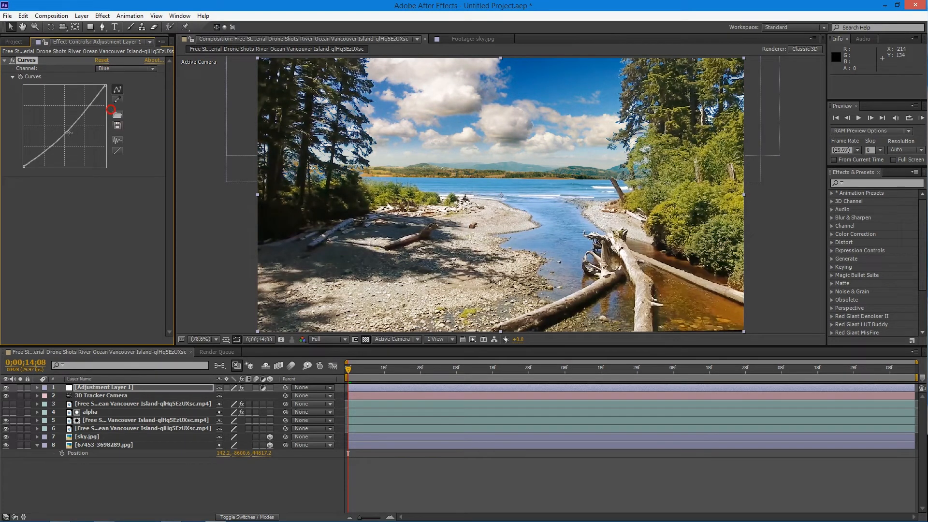
Step: Add a midtone point to the green curve and nudge it very slightly
left_click(119, 75)
left_click(125, 69)
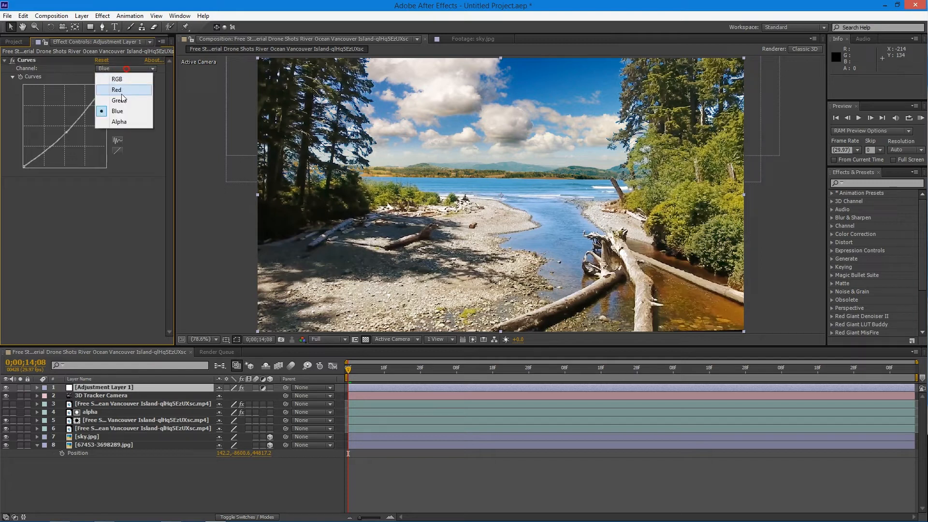
left_click(114, 99)
left_click(64, 129)
left_click_drag(63, 129, 63, 128)
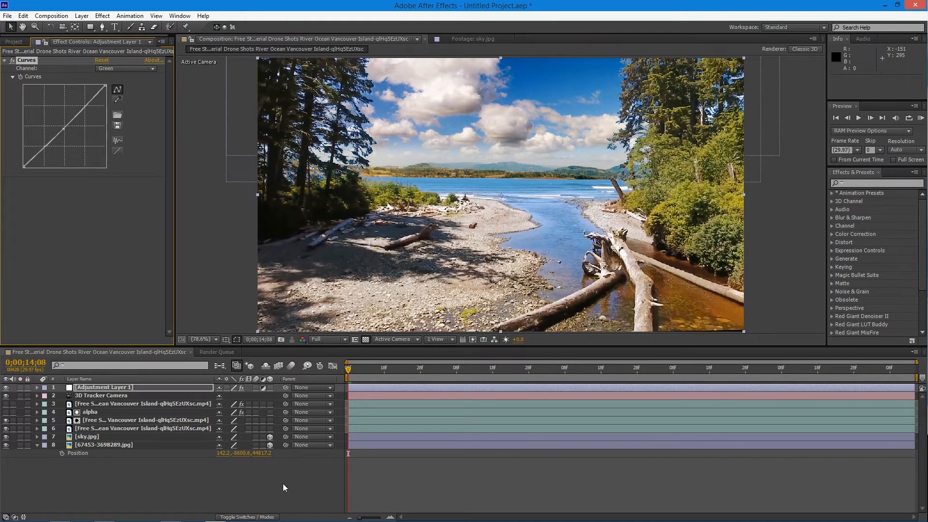
Step: Create a black 1280 × 720 px solid layer named border
right_click(147, 476)
left_click(182, 373)
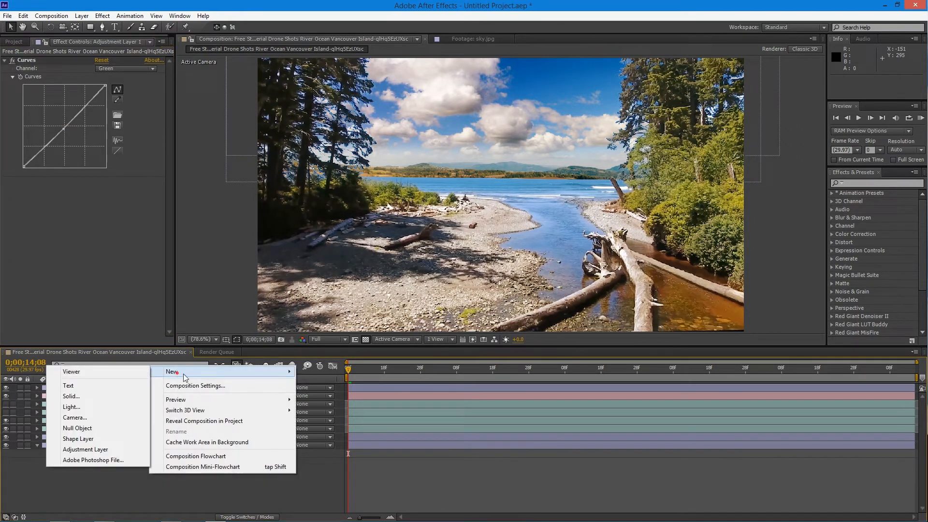
left_click(71, 396)
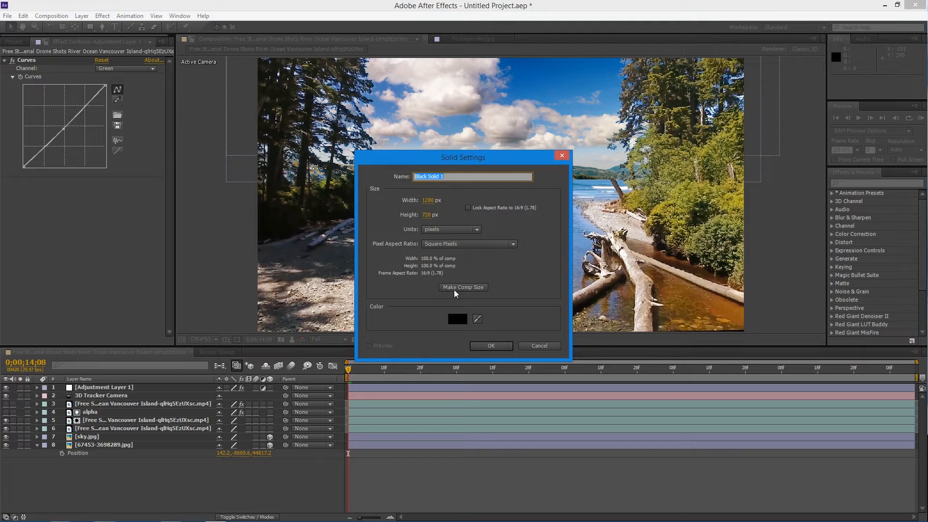
type("bl")
type("rder")
left_click(497, 346)
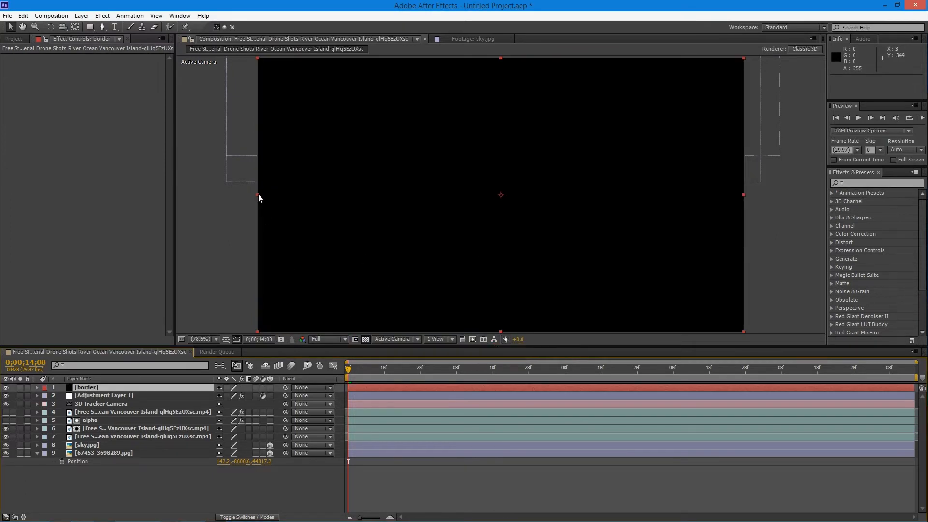
Step: Widen the border solid to 109% and give it an inverted, full-width rectangular mask that leaves black letterbox bars
left_click_drag(259, 197, 237, 198)
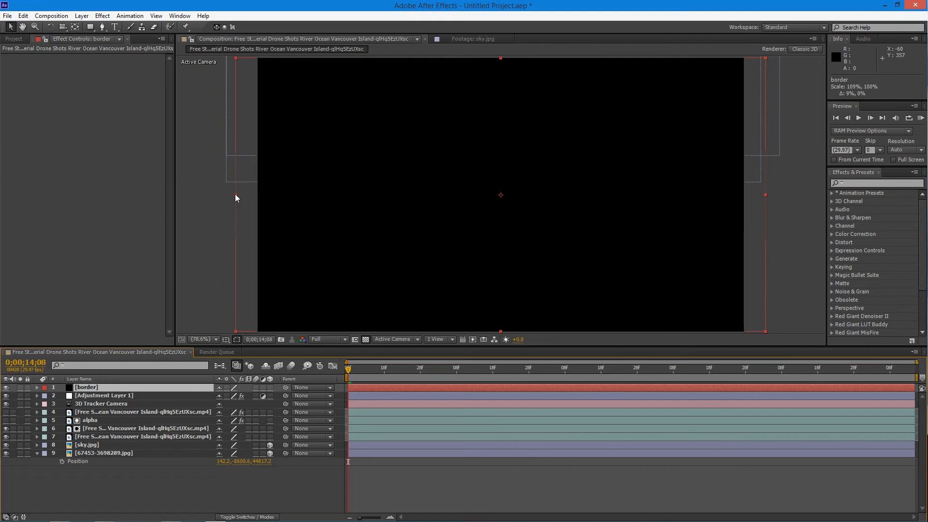
left_click(89, 26)
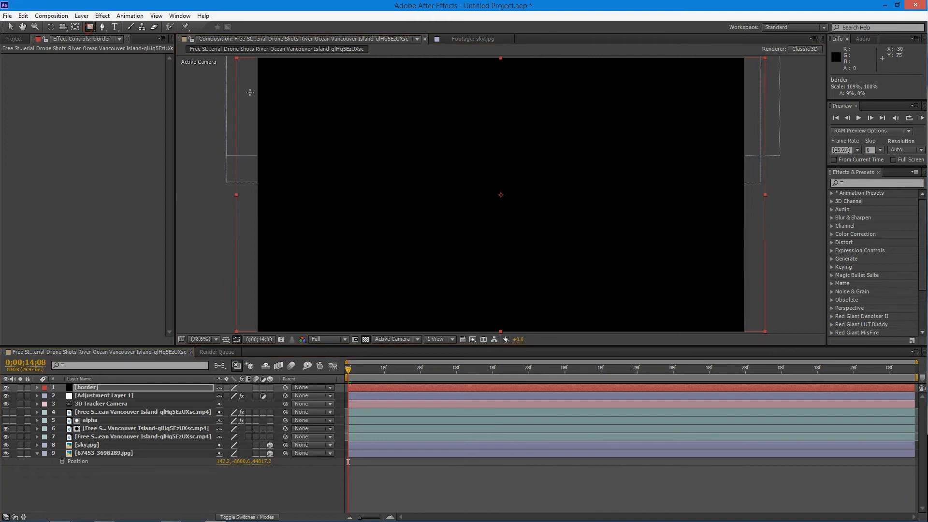
left_click_drag(213, 90, 793, 298)
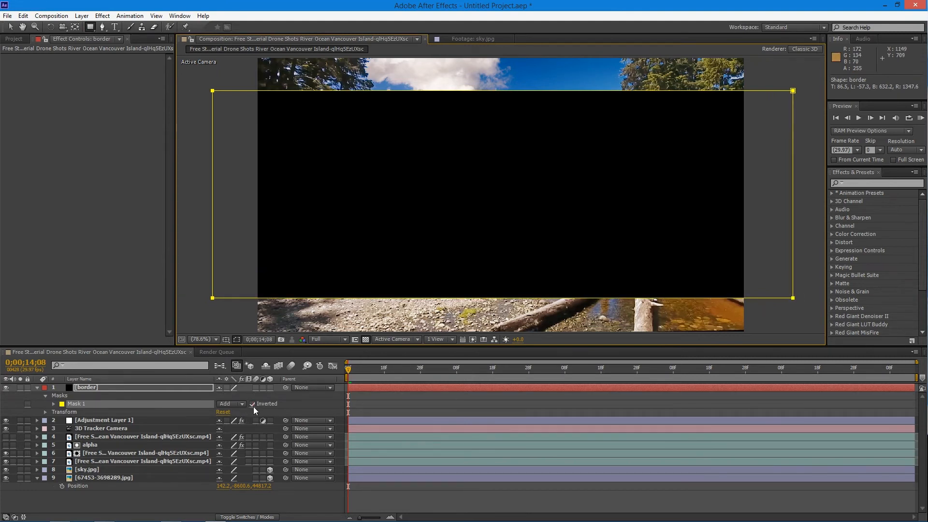
left_click(300, 488)
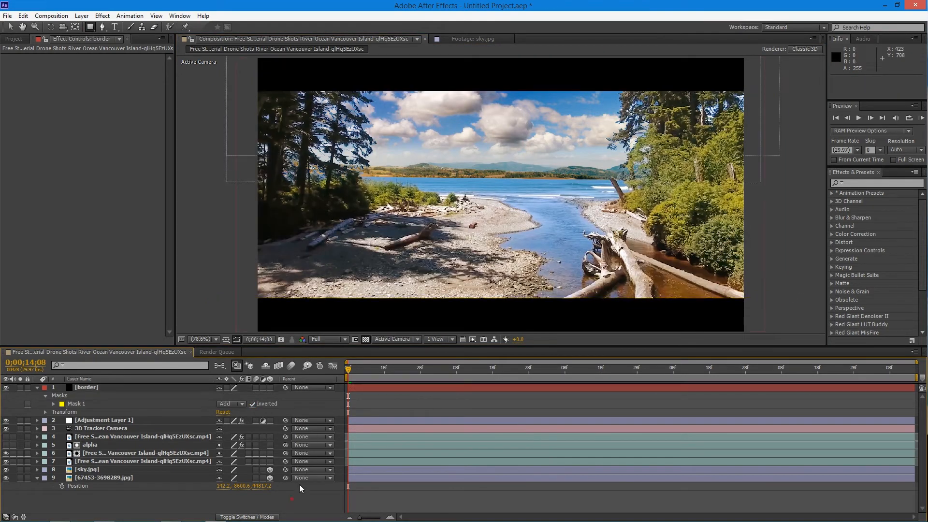
Step: Nudge the whole border mask up slightly to even out the letterbox bars
left_click(155, 404)
left_click(11, 26)
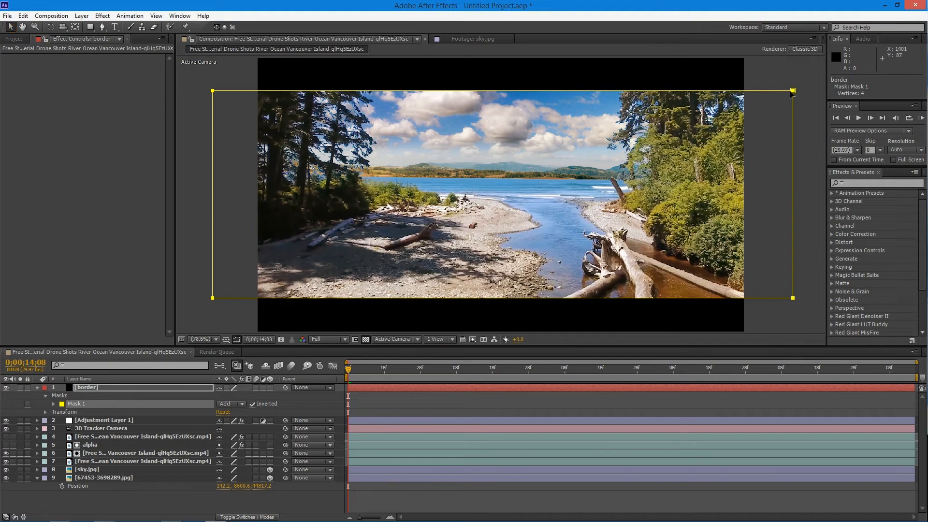
left_click(793, 91)
left_click_drag(791, 91, 792, 91)
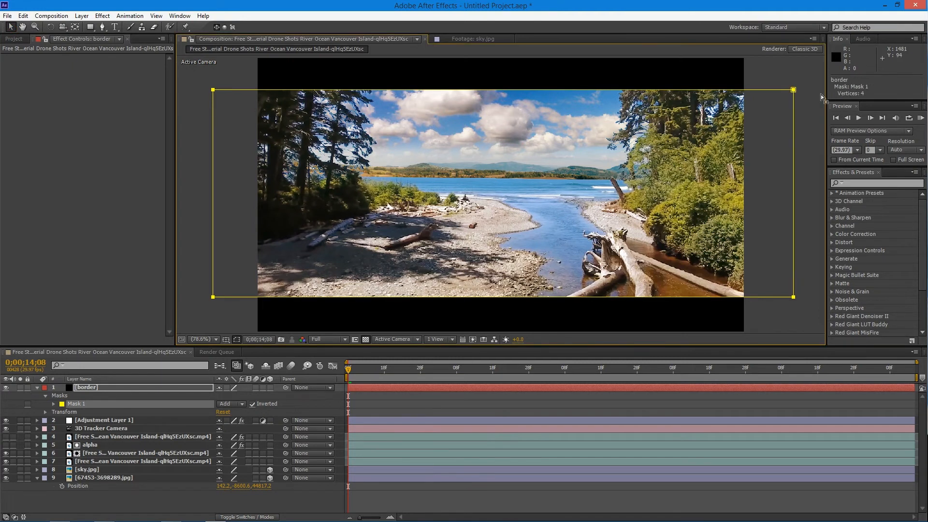
left_click(316, 505)
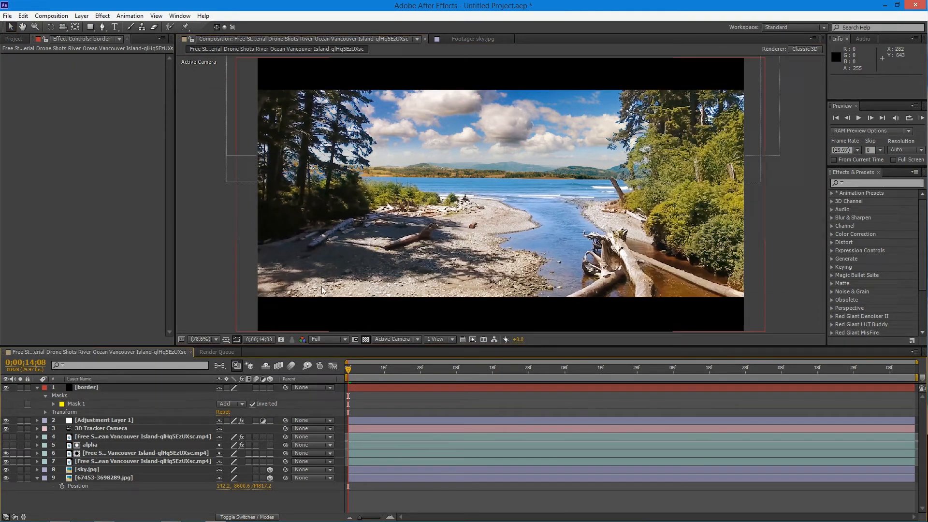
Step: Maximize the composition view, fit the frame to it and play the finished shot
left_click(210, 283)
key("grave")
key("shift+slash")
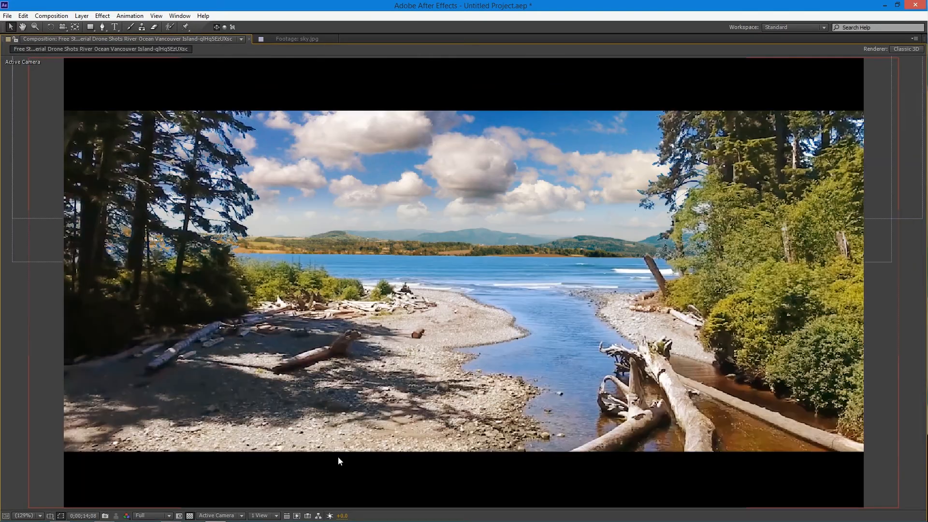
key("space")
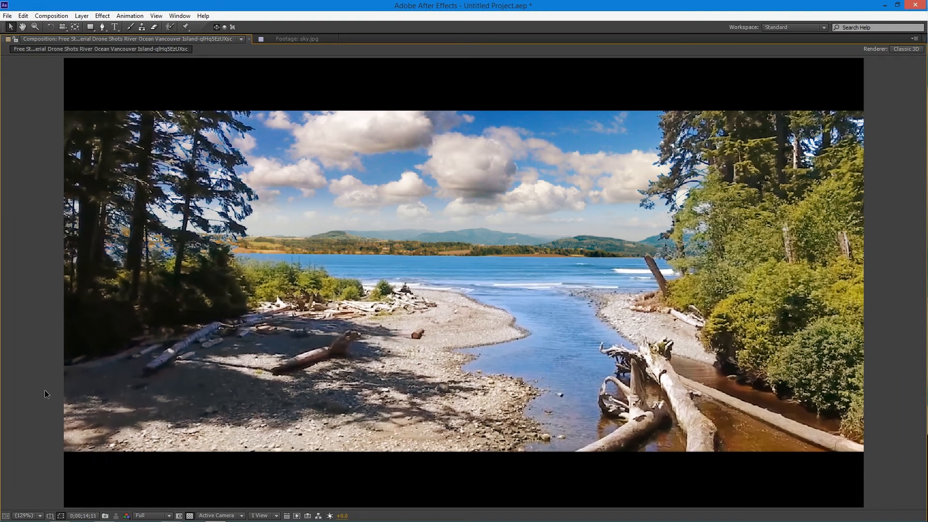